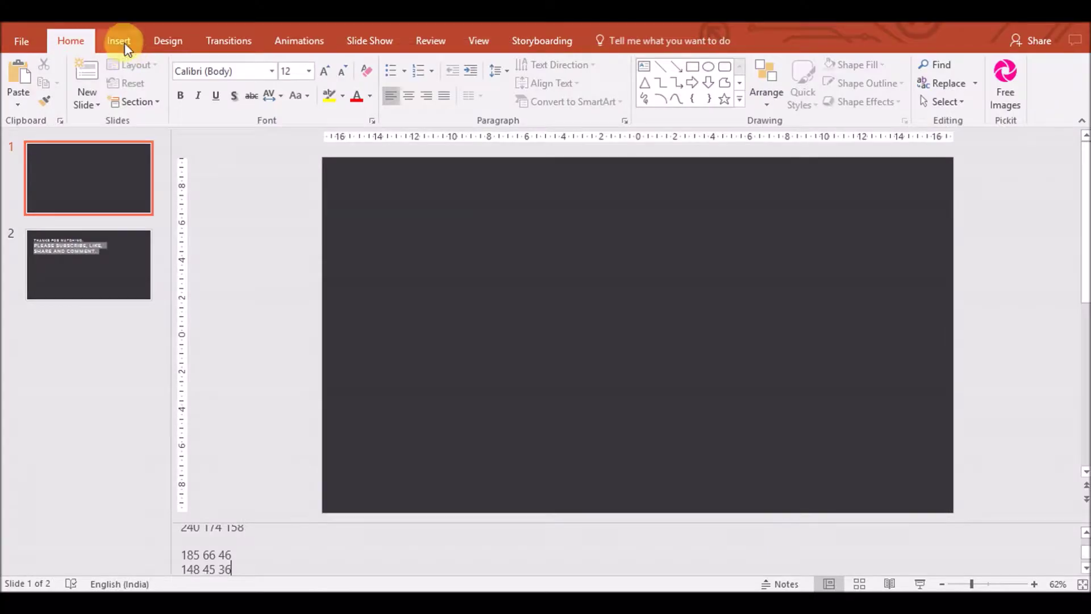
- Draw a rounded rectangular callout across the slide centre with its tail pulled down-left
left_click(118, 40)
left_click(273, 91)
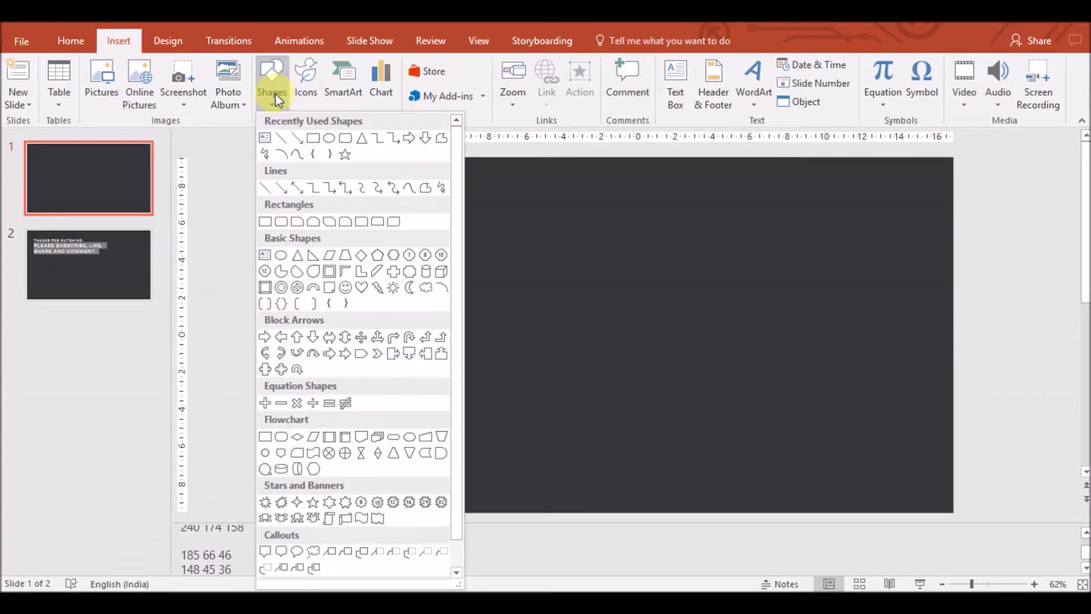
left_click(280, 551)
left_click_drag(475, 235, 758, 396)
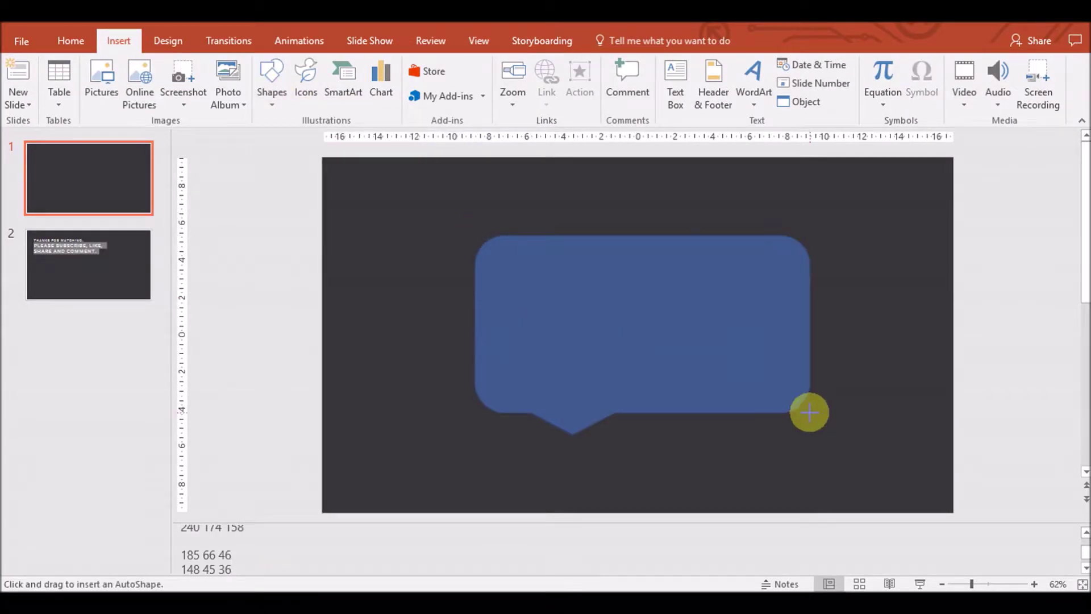
left_click_drag(558, 416, 530, 475)
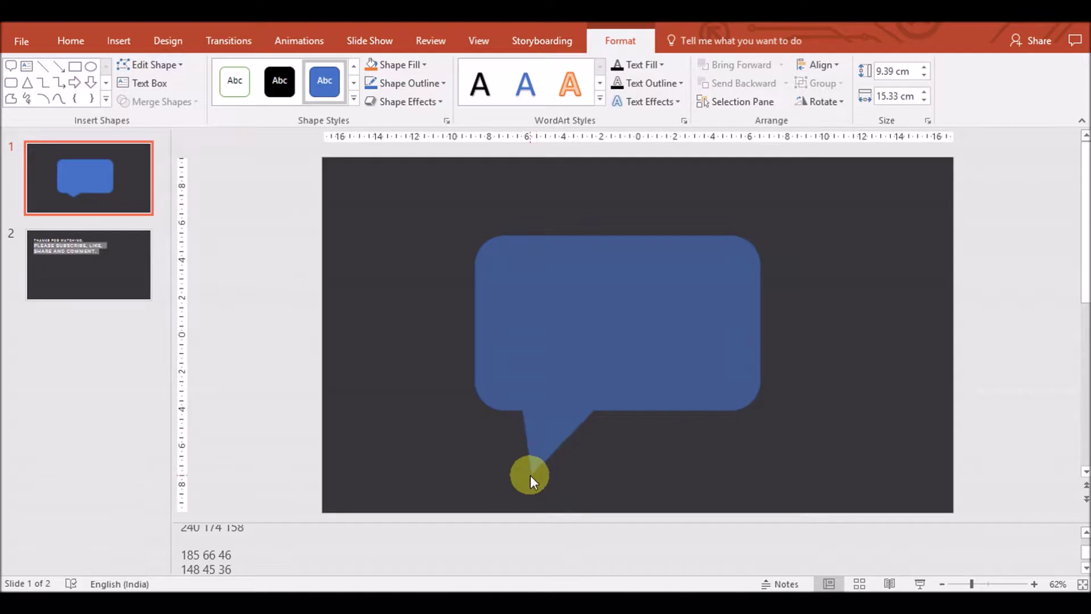
left_click_drag(638, 324, 604, 324)
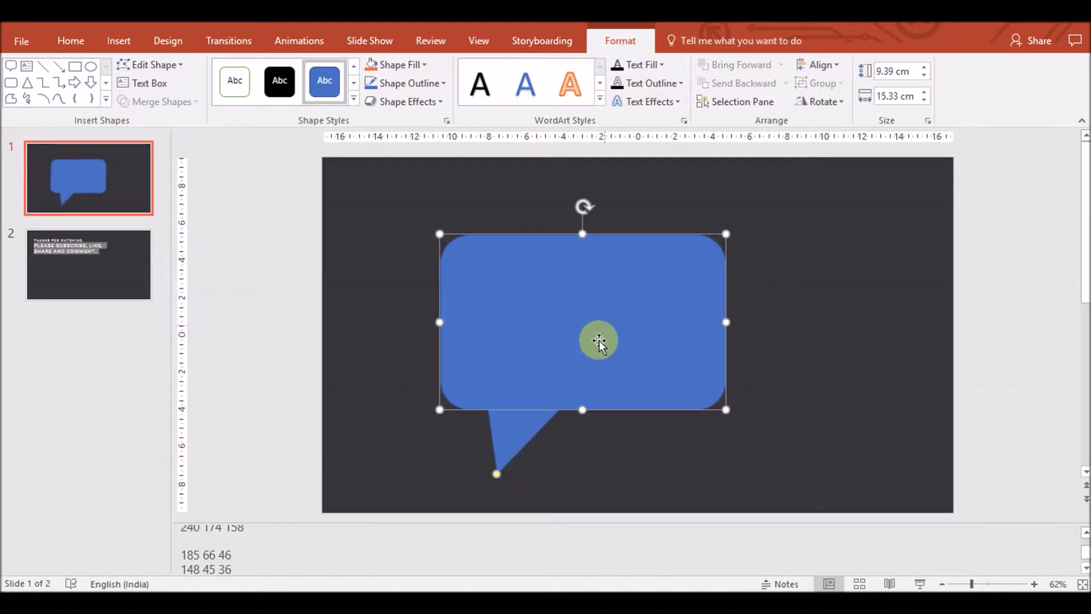
- Duplicate the speech bubble, offset the copy up and right, and send it to the back
left_click(560, 479)
left_click(569, 349)
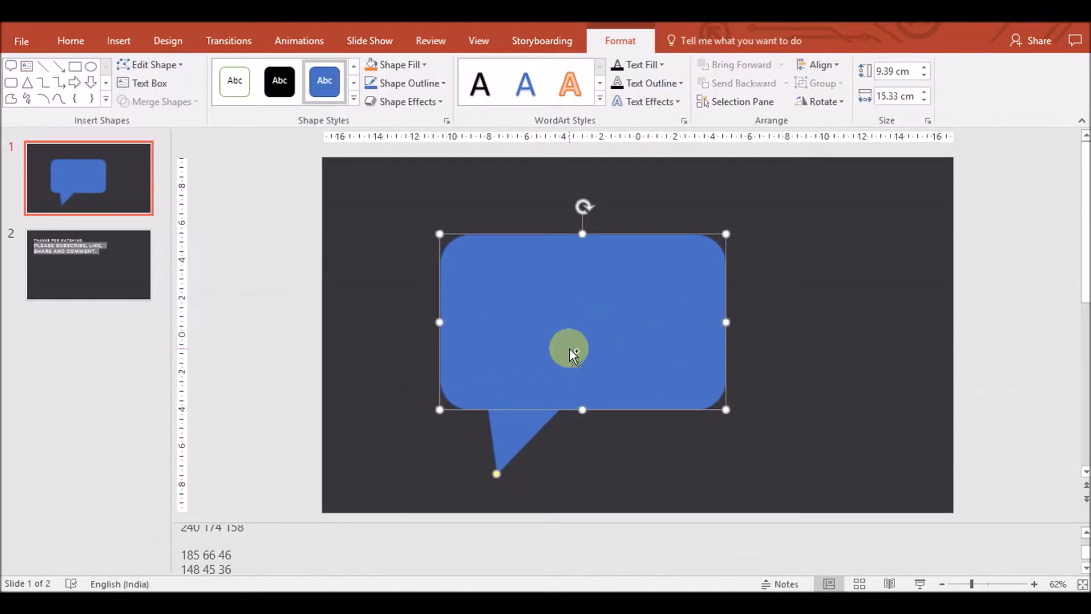
key("ctrl+c")
key("ctrl+v")
left_click(505, 489)
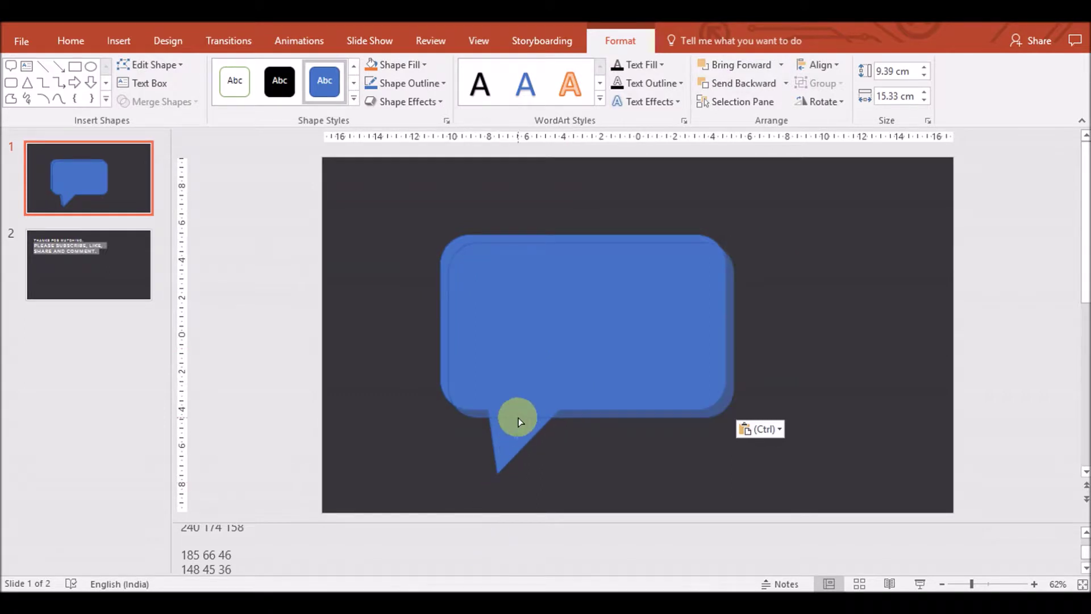
left_click_drag(519, 417, 606, 329)
right_click(607, 329)
mouse_move(665, 178)
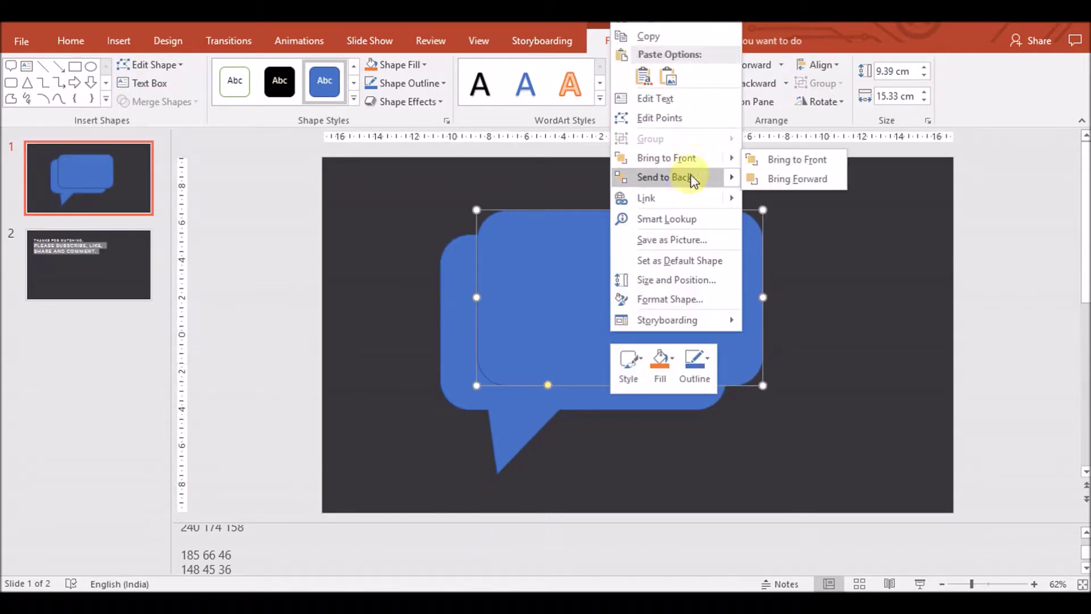
left_click(759, 178)
left_click_drag(738, 334, 763, 328)
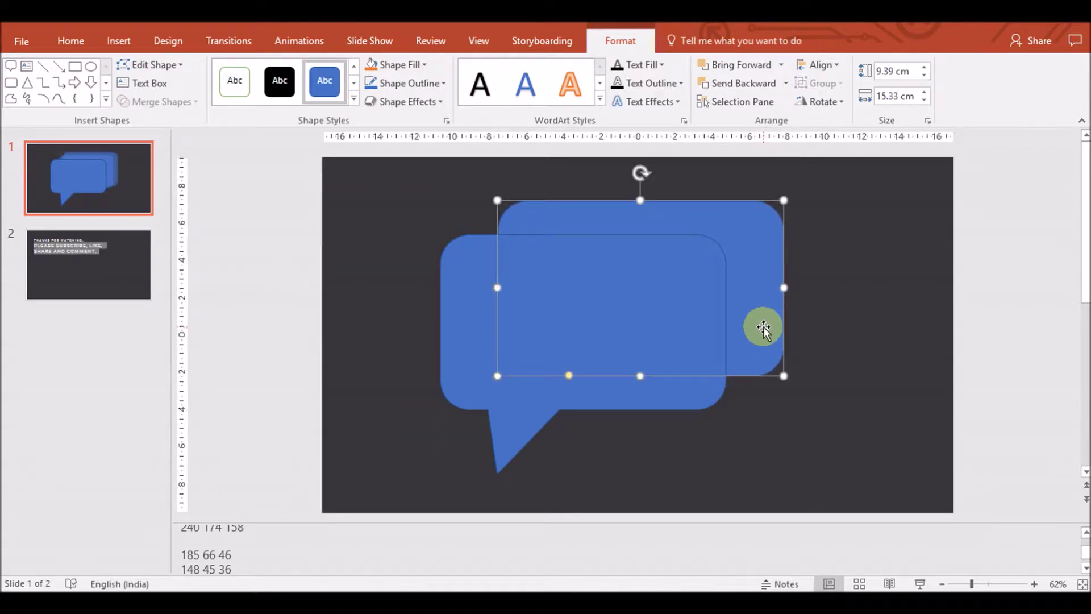
- Remove the outlines from both speech bubbles
left_click(689, 394, "shift")
left_click(409, 83)
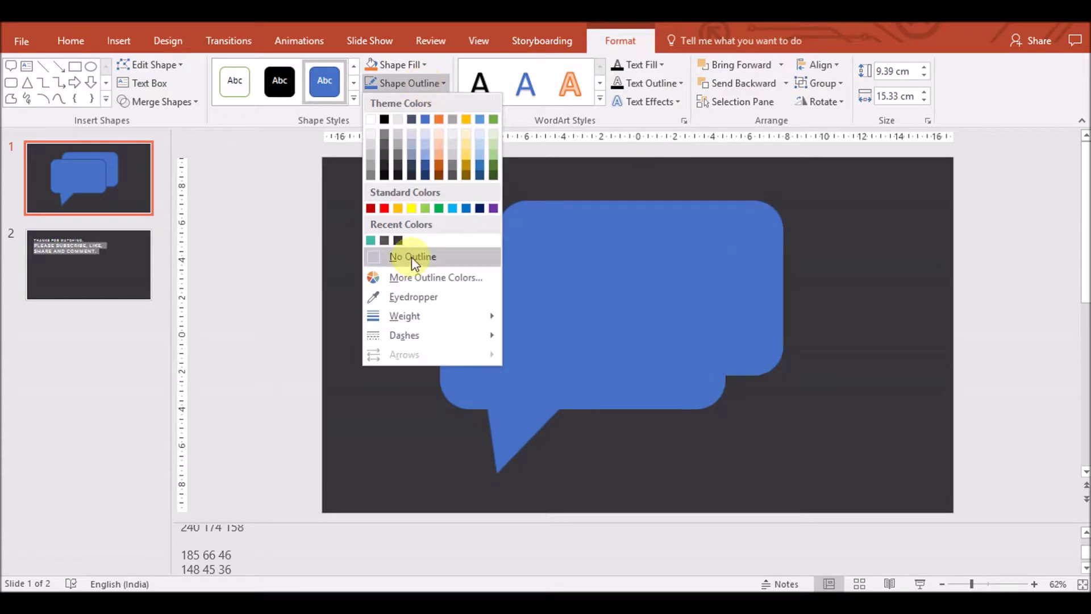
left_click(412, 256)
left_click(684, 459)
left_click_drag(311, 522, 310, 487)
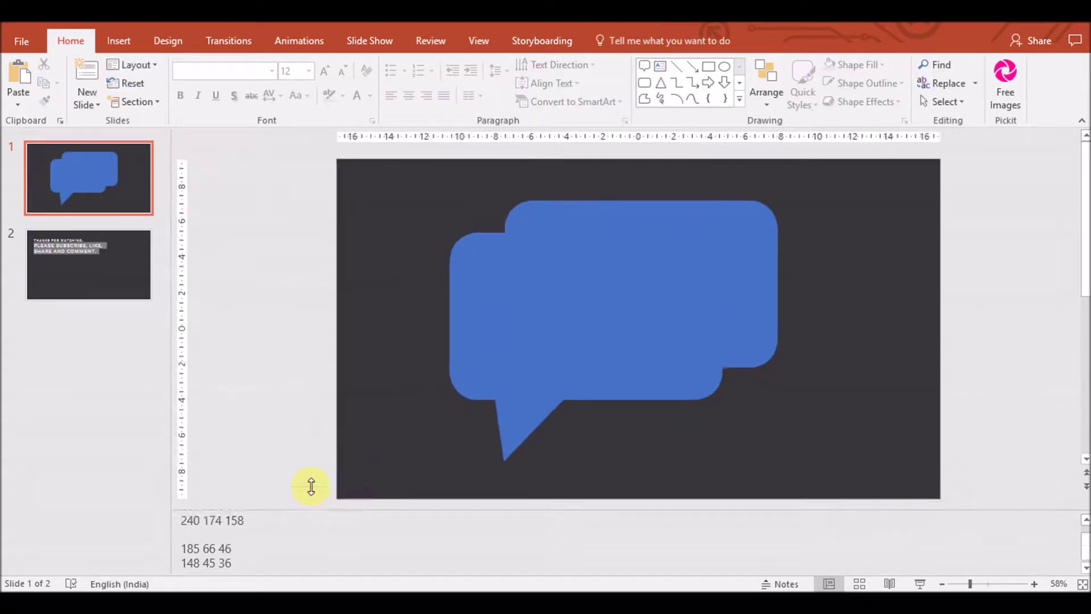
- Fill the front speech bubble with custom coral red, RGB 239, 92, 74
left_click(593, 357)
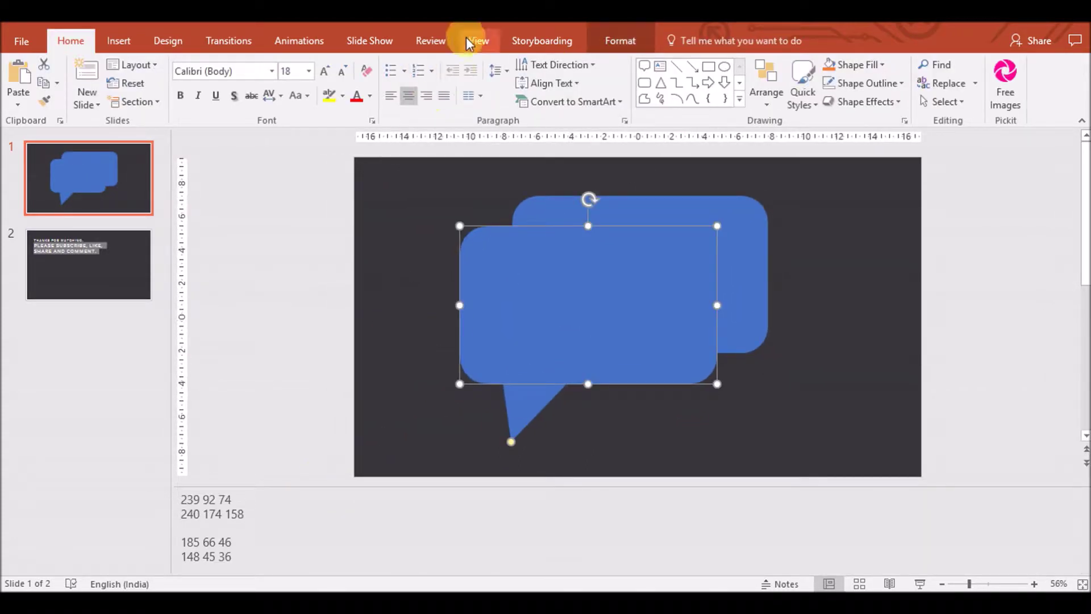
left_click(620, 41)
left_click(397, 65)
left_click(411, 262)
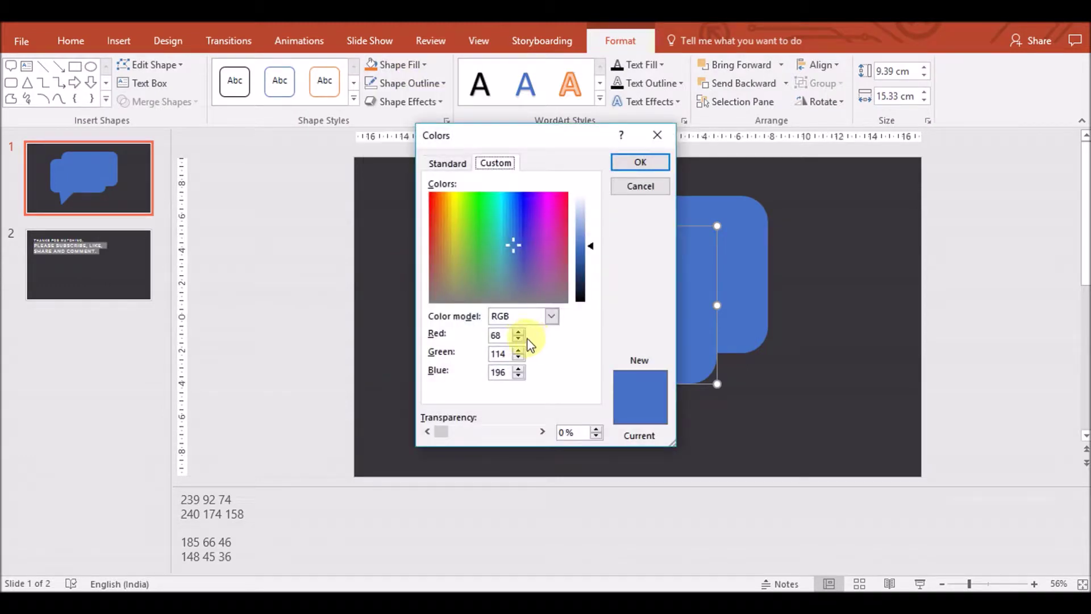
type("239")
key("Tab")
type("92")
key("Tab")
type("74")
left_click(641, 162)
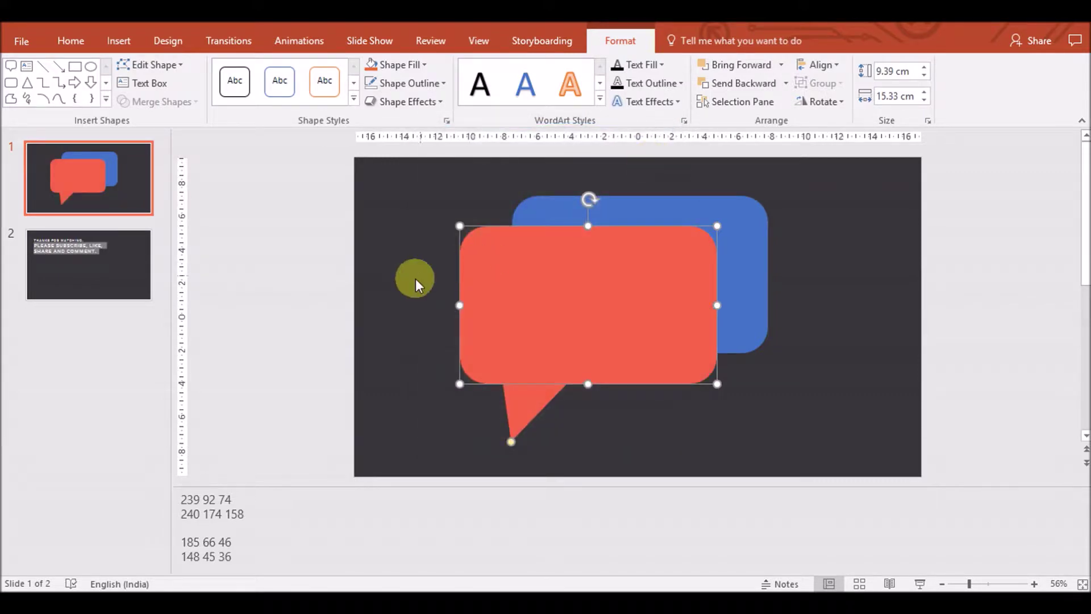
left_click(443, 272)
left_click(118, 40)
left_click(272, 85)
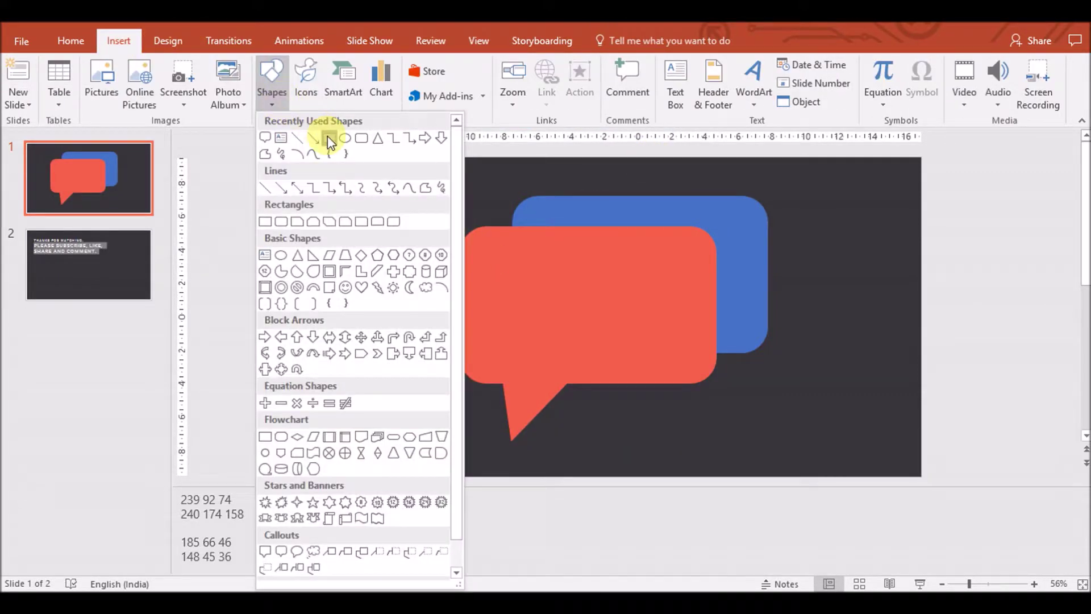
- Draw a thin outline-free rectangle bar and centre it horizontally on the red bubble
left_click(329, 140)
left_click_drag(523, 274, 669, 294)
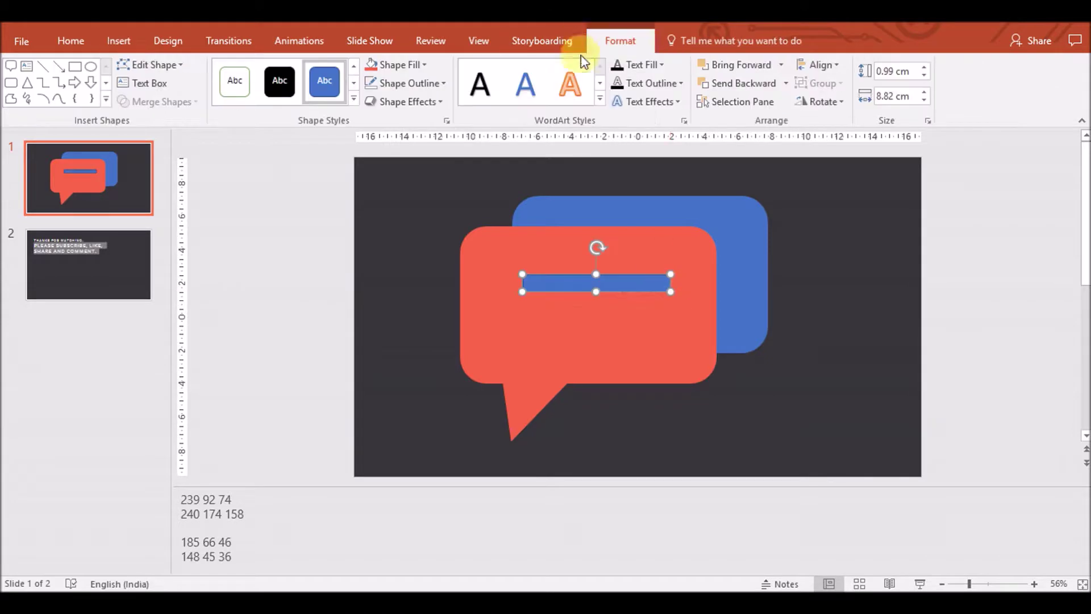
left_click(441, 84)
left_click(428, 254)
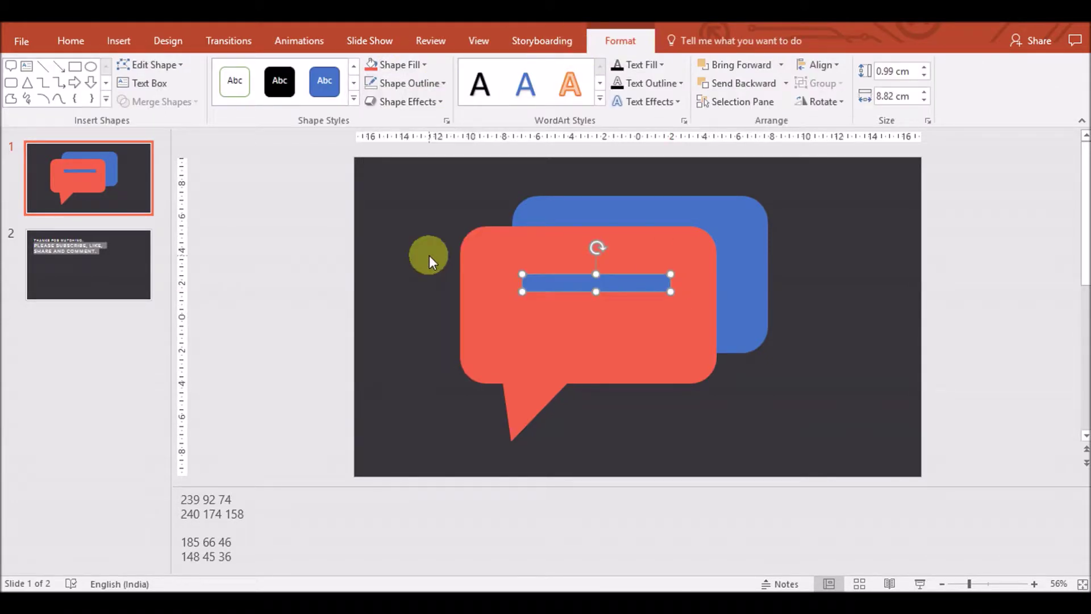
left_click(555, 358, "shift")
left_click(822, 65)
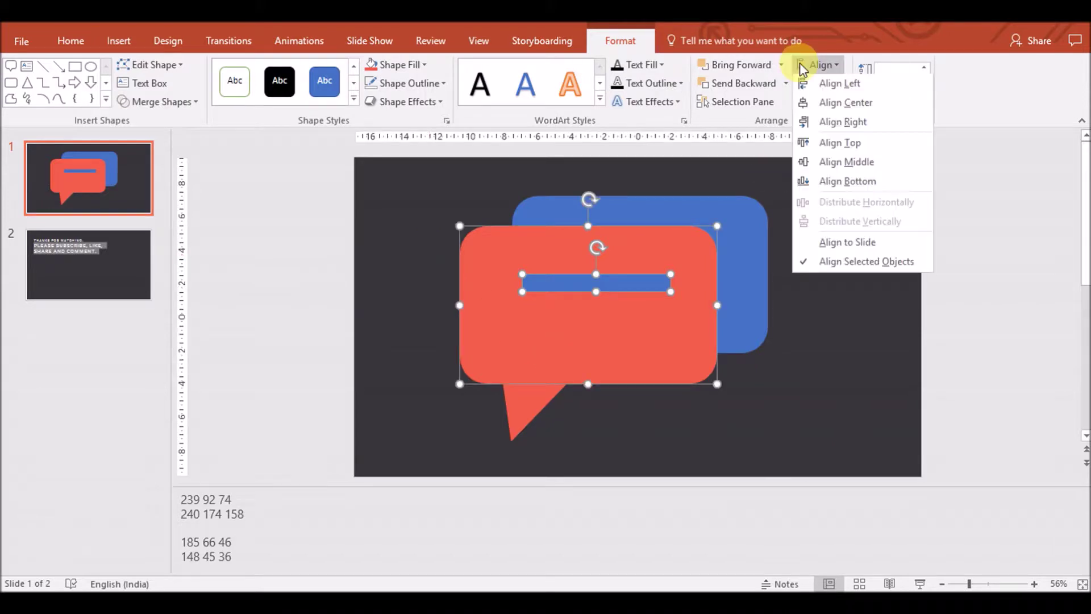
left_click(824, 102)
key("Escape")
- Duplicate the bar twice below it and set the bottom bar's width to 7
left_click(614, 295)
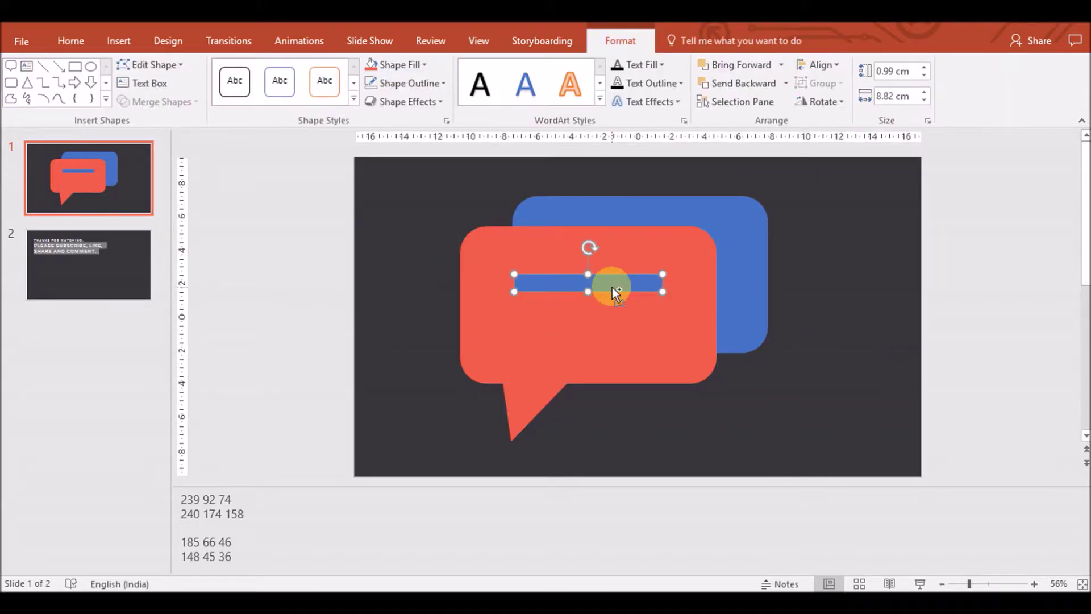
key("ctrl+c")
key("ctrl+v")
left_click_drag(611, 288, 603, 307)
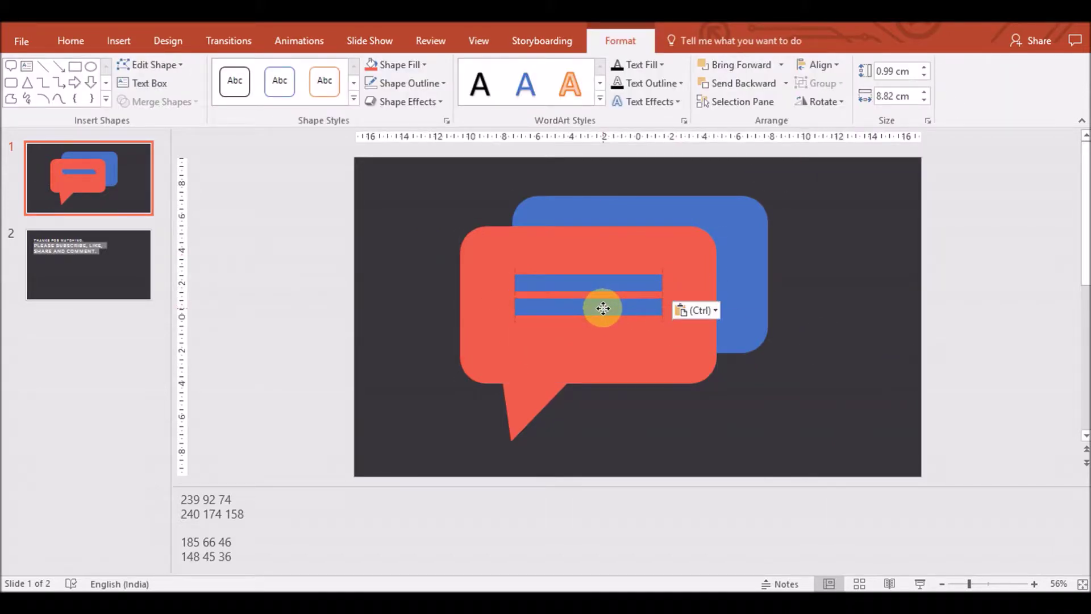
left_click_drag(603, 309, 605, 311)
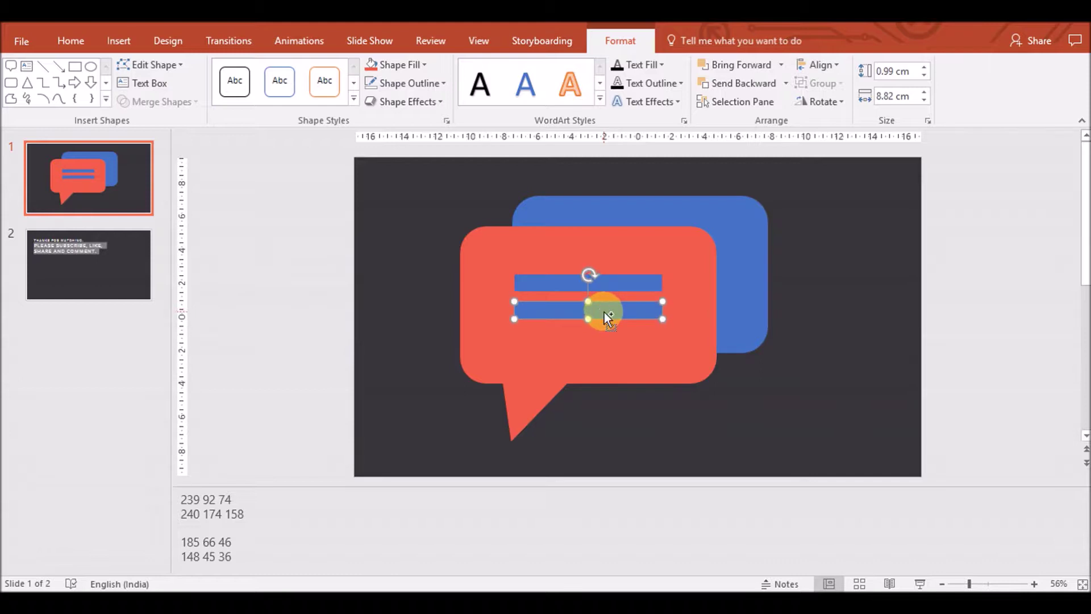
key("Left")
key("Left")
key("Down")
key("Down")
key("Down")
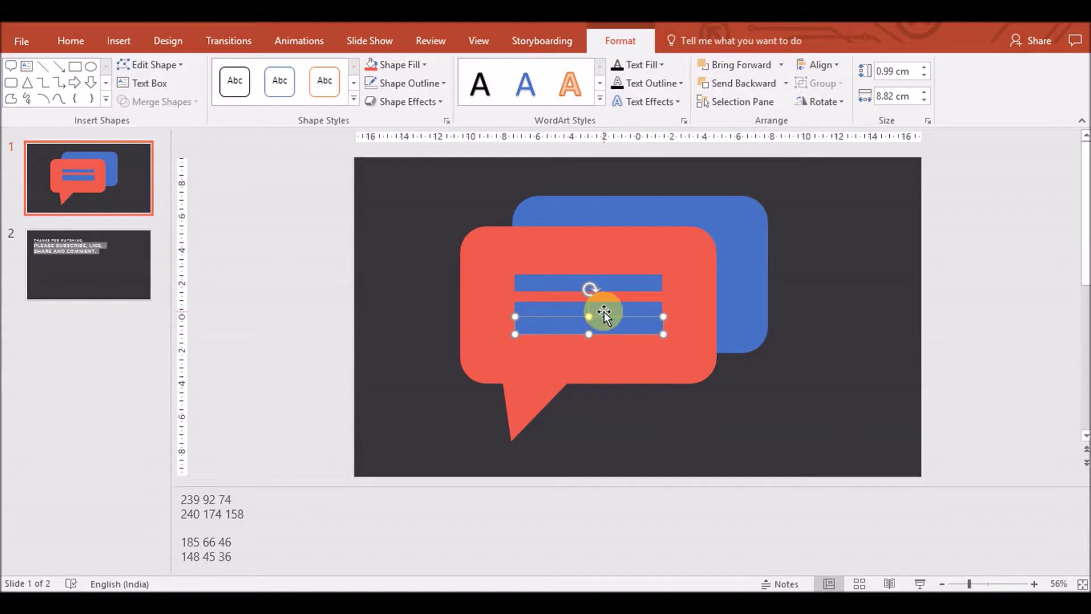
key("Down")
key("Down")
key("Down")
double_click(887, 96)
type("7")
key("Return")
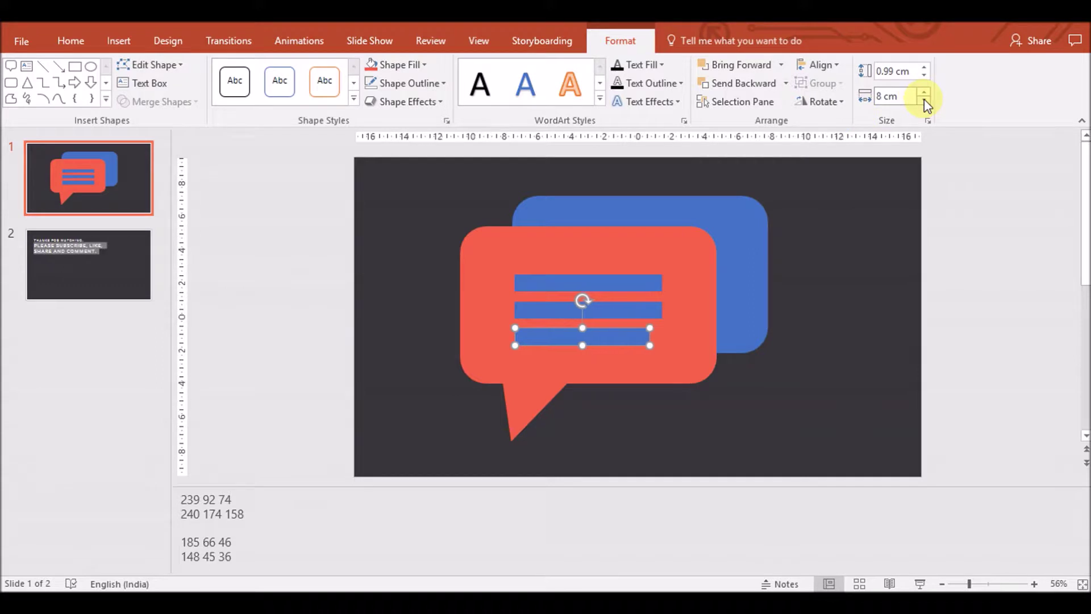
- Keep the middle bar at 0.99 cm high and widen the top bar to 9 cm
left_click(623, 318)
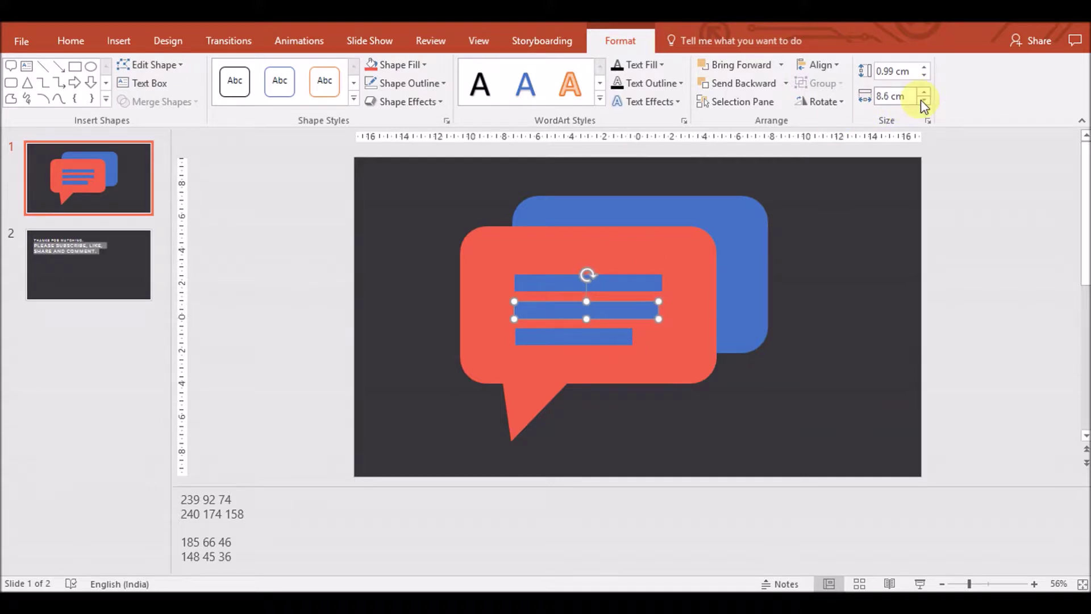
left_click(925, 75)
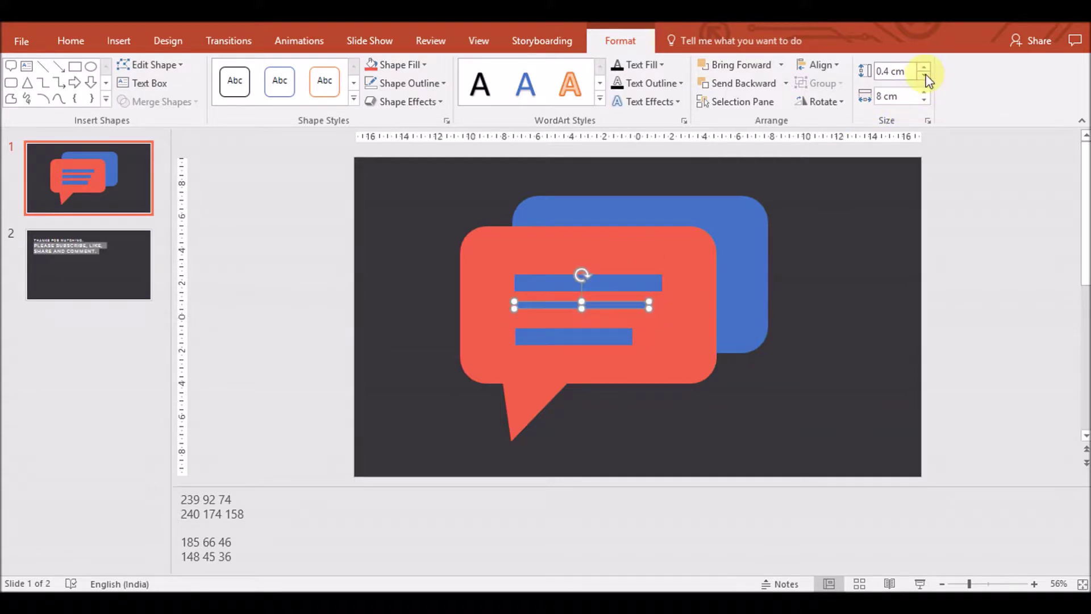
type("0.99")
left_click(926, 92)
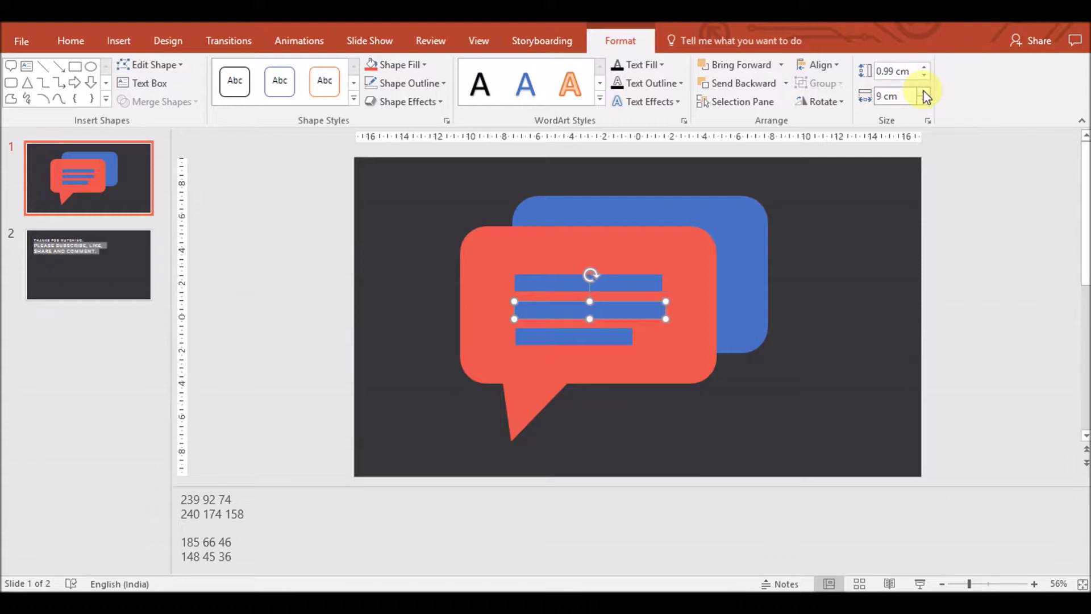
left_click(653, 283)
left_click(926, 92)
left_click(925, 92)
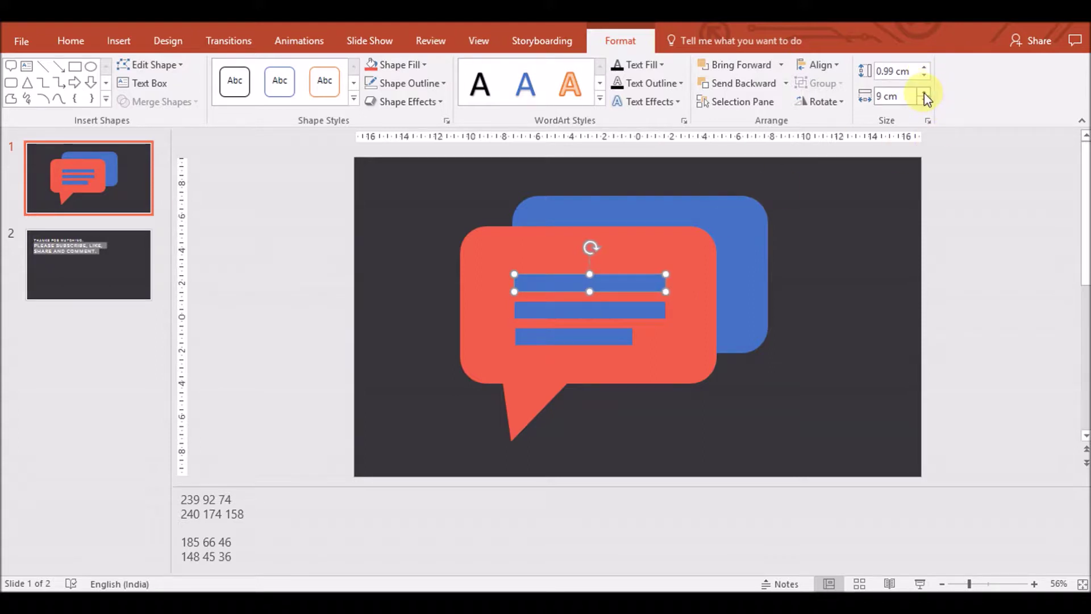
- Distribute the three bars vertically and group them
left_click(633, 312, "shift")
left_click(619, 341, "shift")
left_click(820, 64)
left_click(820, 65)
left_click(820, 65)
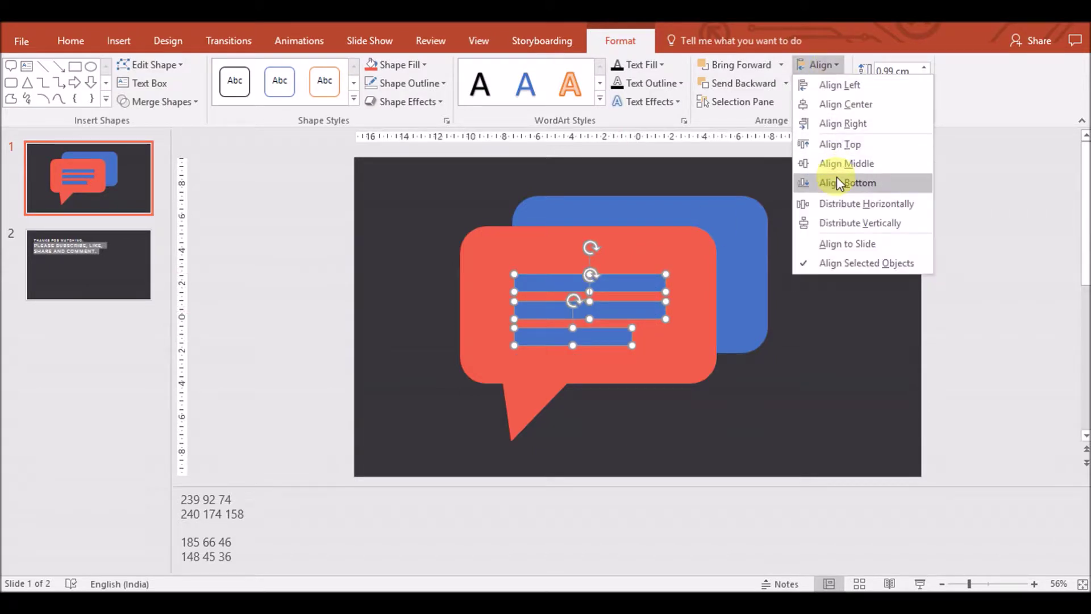
left_click(840, 223)
key("ctrl+g")
- Centre the bar group horizontally and vertically within the red bubble
left_click(670, 257, "shift")
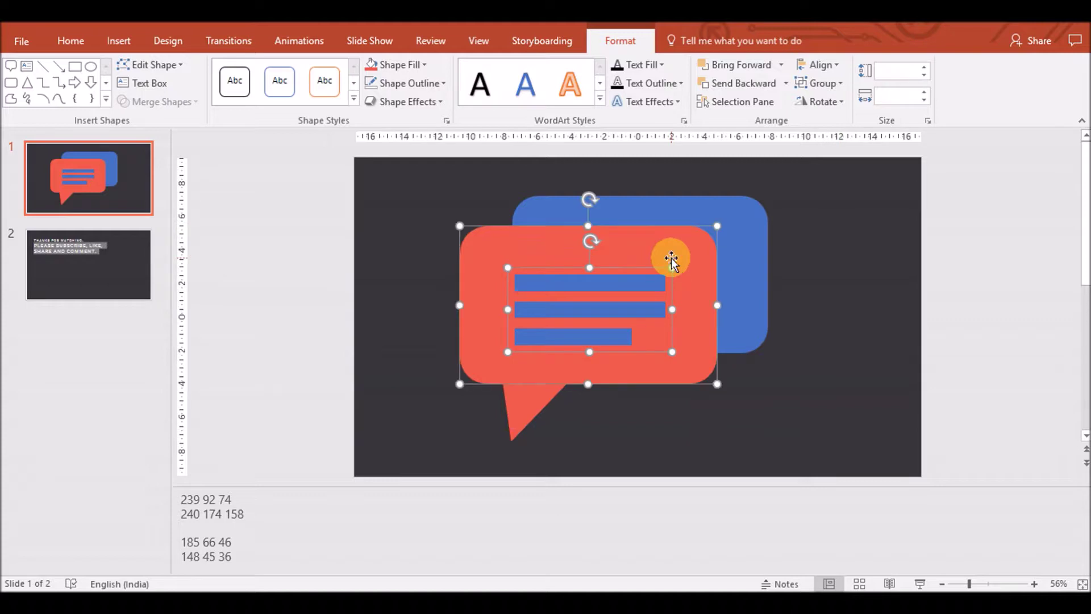
left_click(820, 65)
left_click(820, 64)
left_click(820, 65)
left_click(834, 166)
left_click(885, 330)
left_click(595, 294)
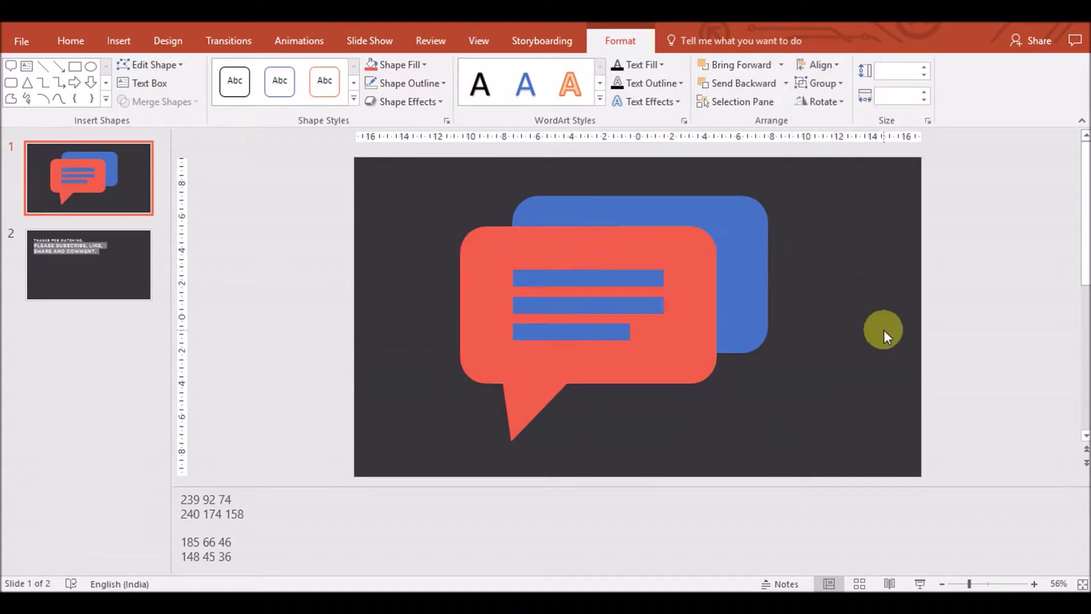
left_click(548, 280)
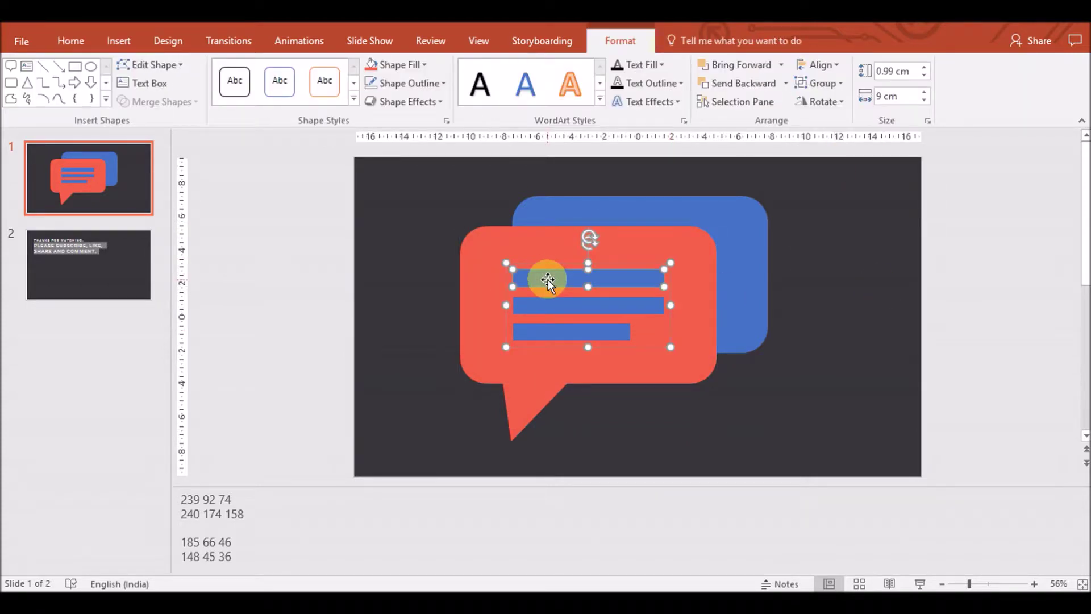
- Fill the top bar with light pink, RGB 240, 174, 158
left_click(401, 65)
left_click(419, 258)
left_click(508, 335)
key("BackSpace")
key("BackSpace")
type("240")
double_click(509, 353)
type("174")
double_click(496, 371)
type("158")
left_click(639, 162)
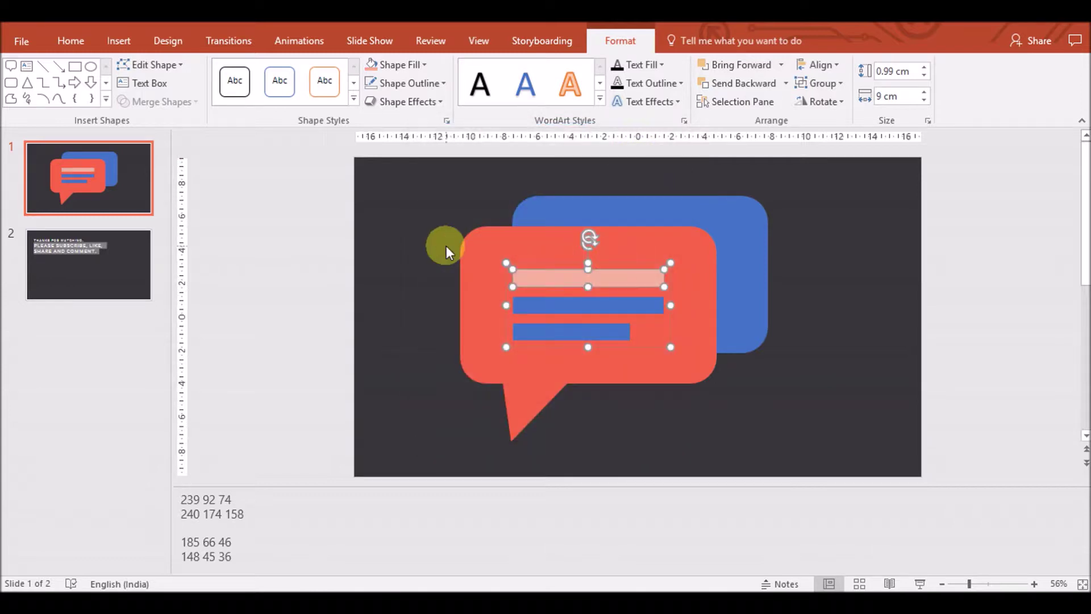
- Copy the pink fill onto the middle and bottom bars with Format Painter
left_click(70, 41)
left_click(44, 101)
left_click(594, 307)
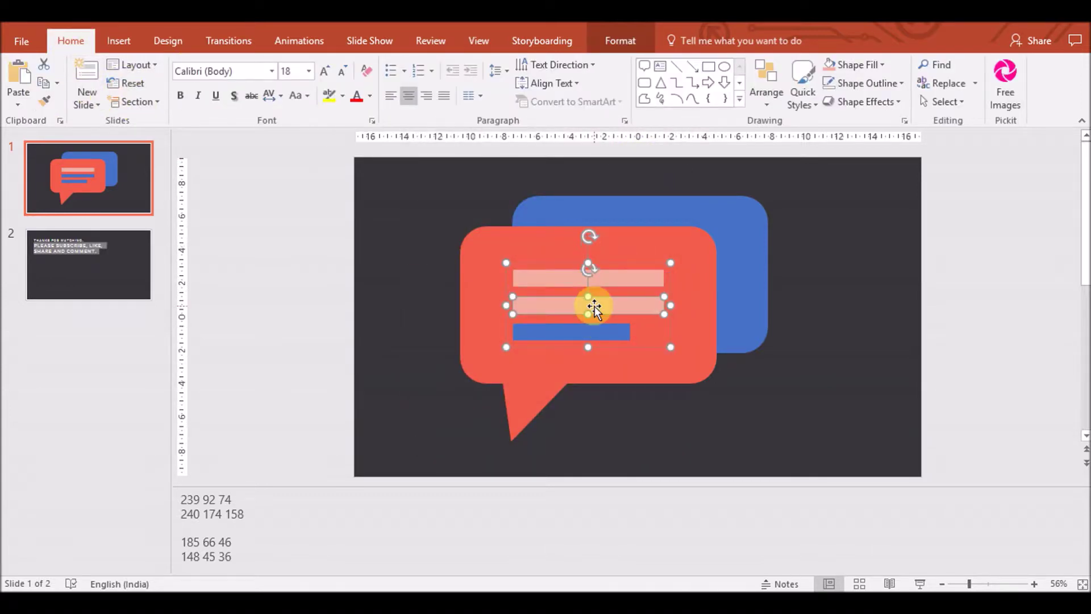
left_click(592, 335)
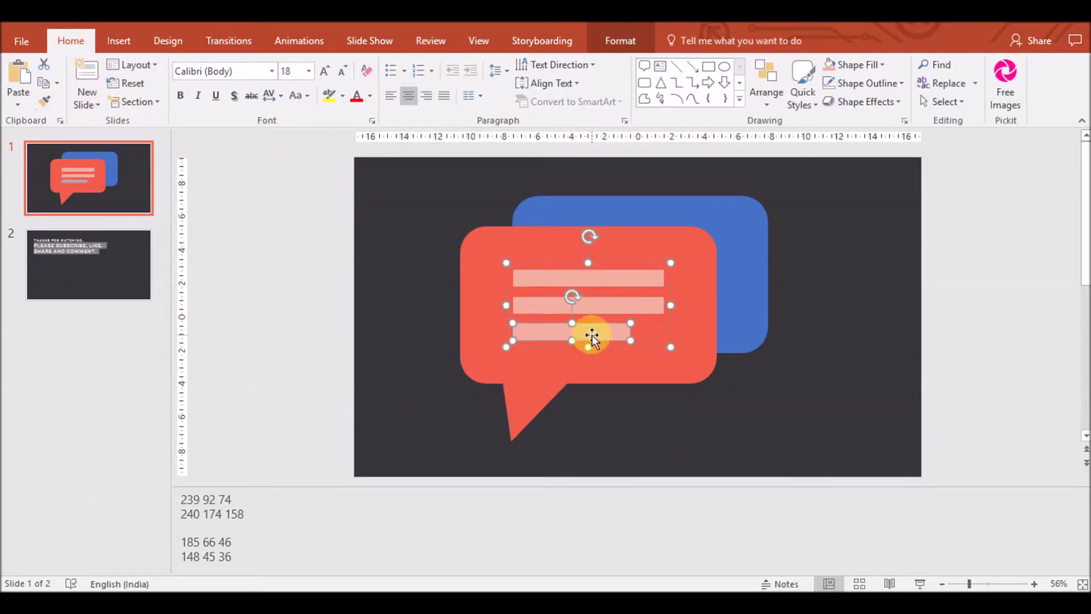
left_click(1000, 408)
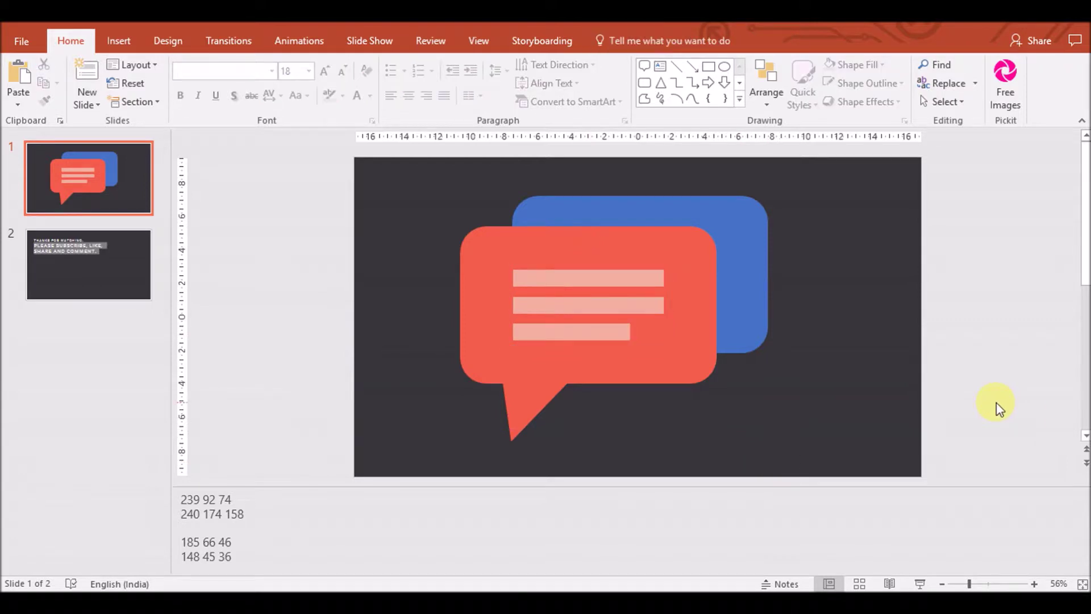
- Widen the bottom bar to 7.8 cm
left_click(618, 334)
left_click(620, 40)
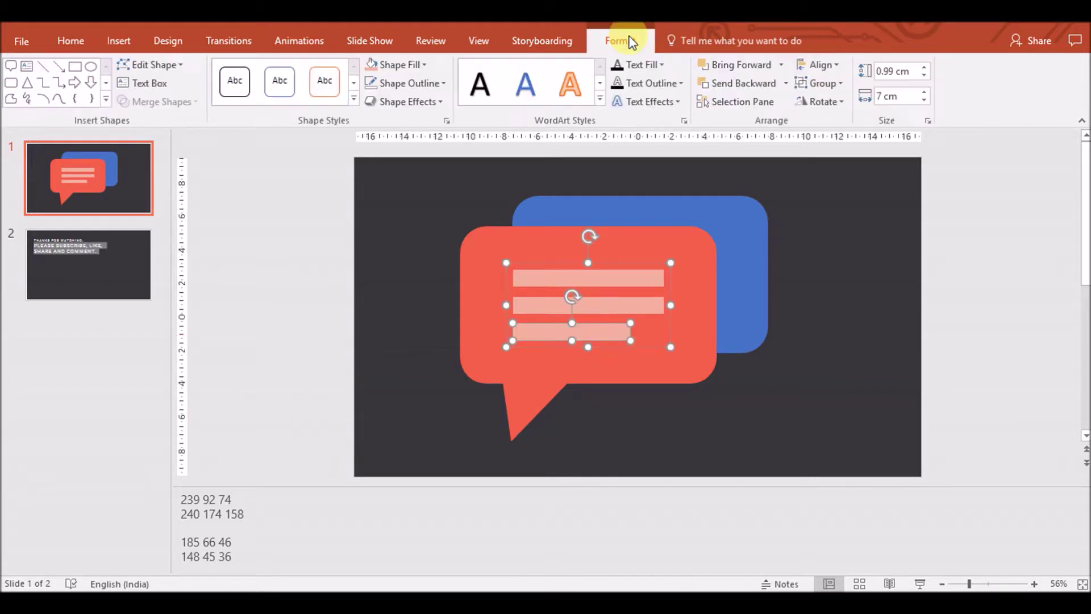
left_click(922, 91)
left_click(922, 91)
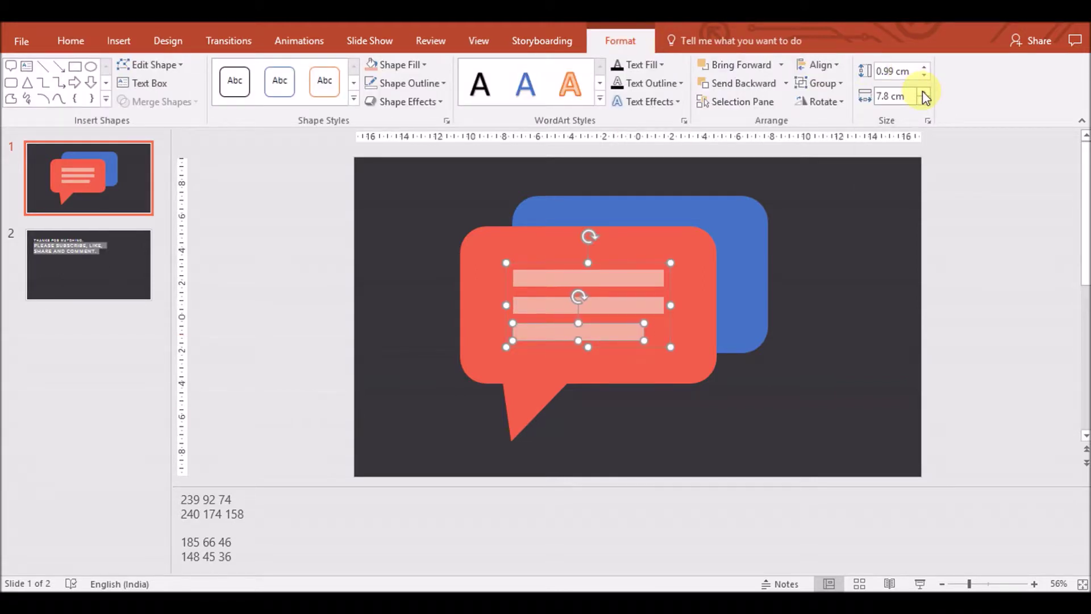
left_click(960, 285)
left_click(752, 236)
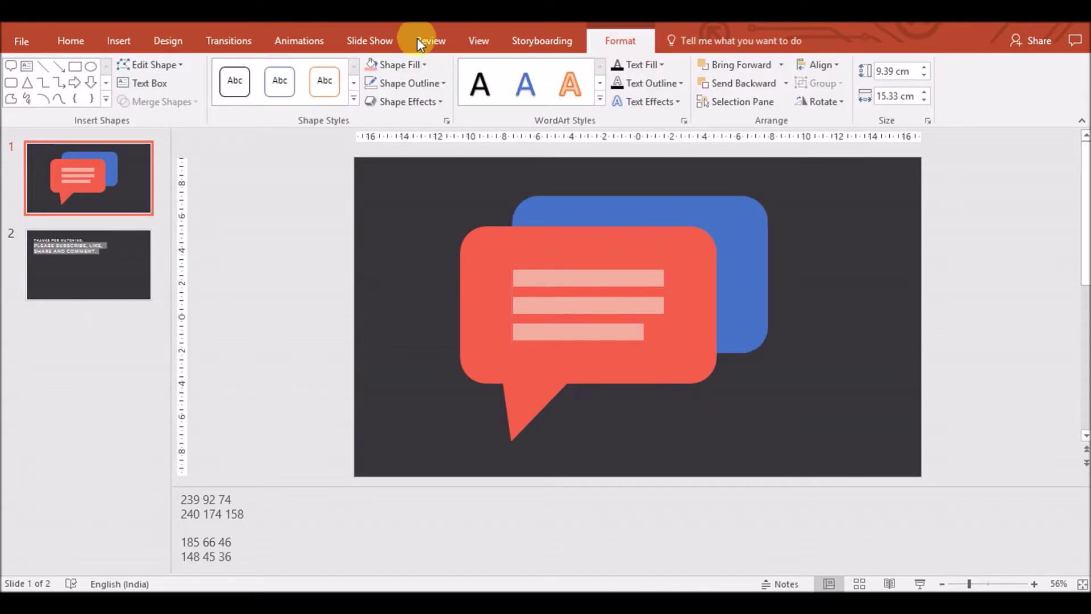
- Fill the back bubble with custom dark red, RGB 185, 66, 46
left_click(408, 64)
left_click(433, 274)
double_click(501, 335)
type("185")
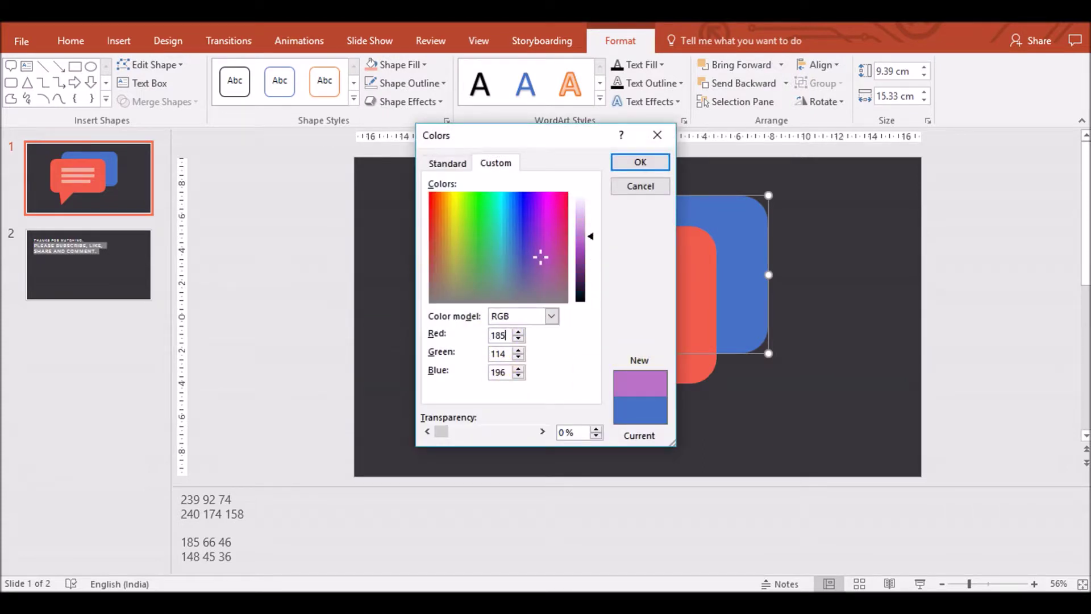
key("Tab")
type("66")
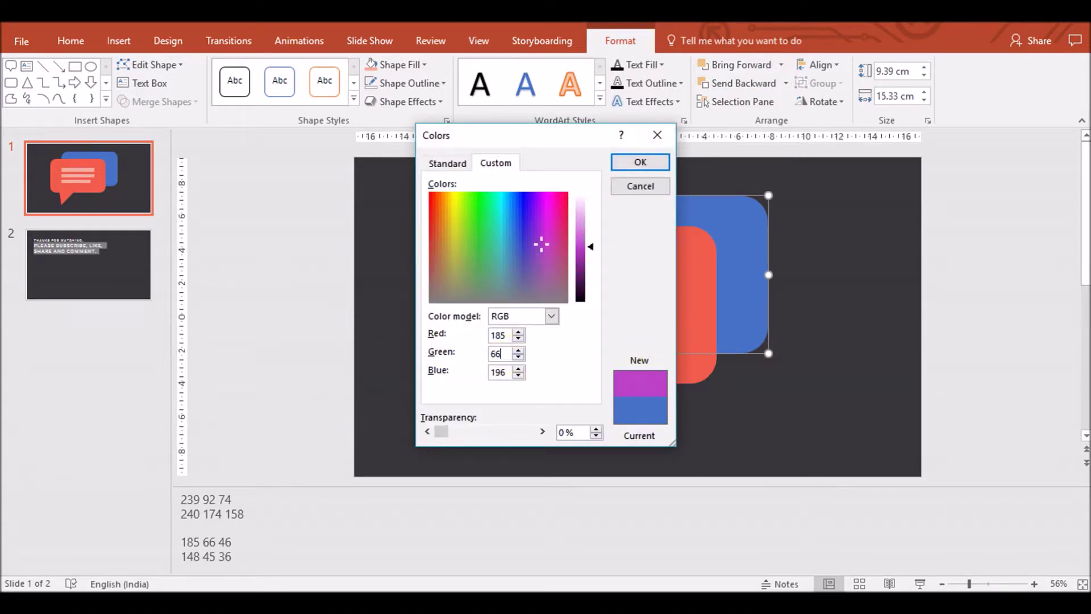
key("Tab")
type("46")
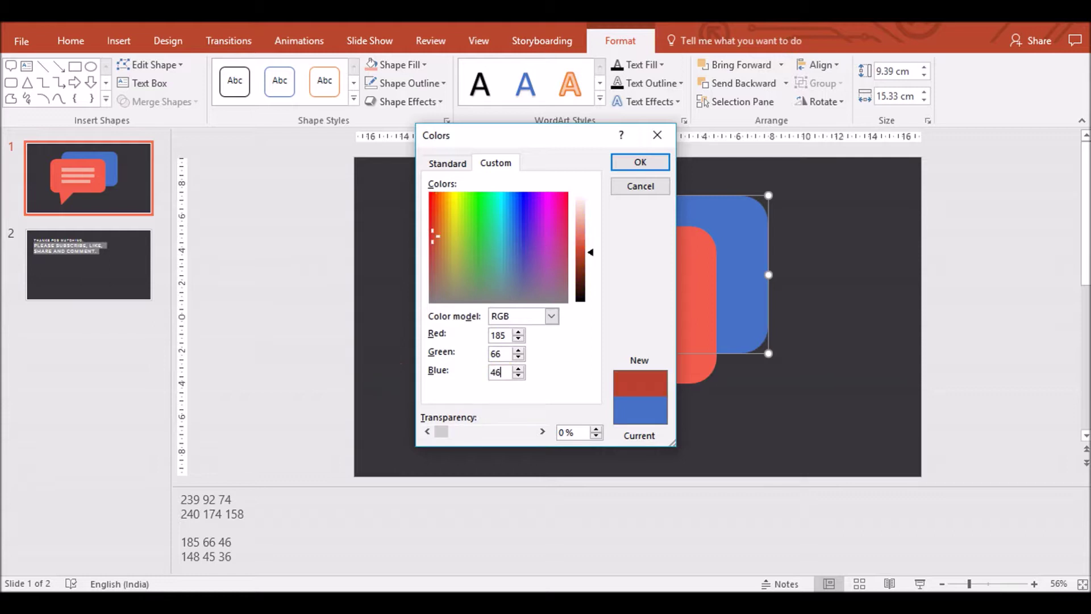
left_click(631, 161)
left_click(813, 373)
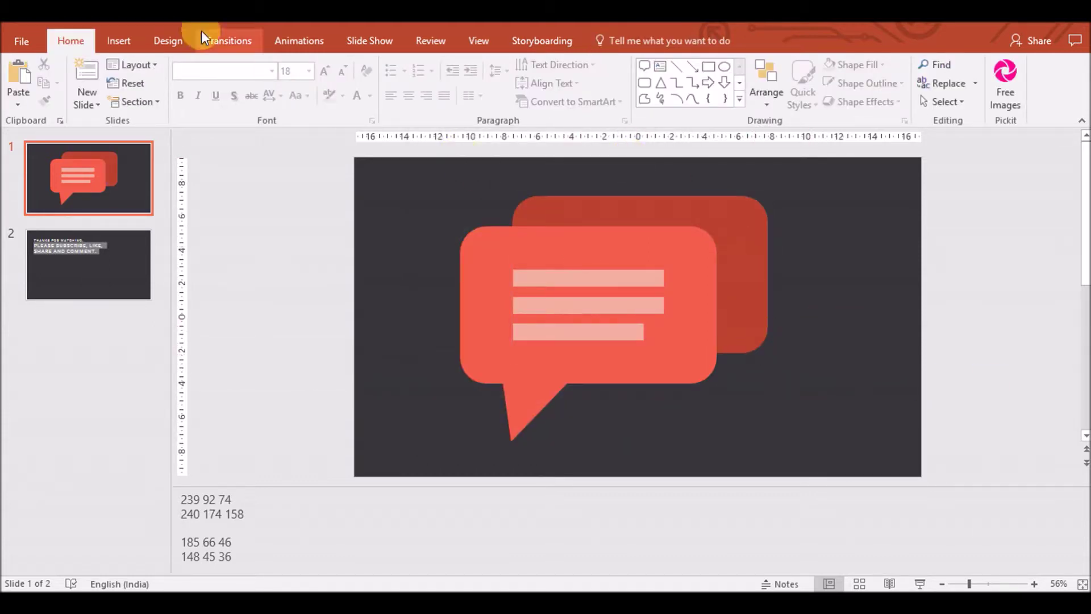
- Pick the triangle shape from the Insert Shapes gallery
left_click(119, 40)
left_click(267, 93)
left_click(379, 139)
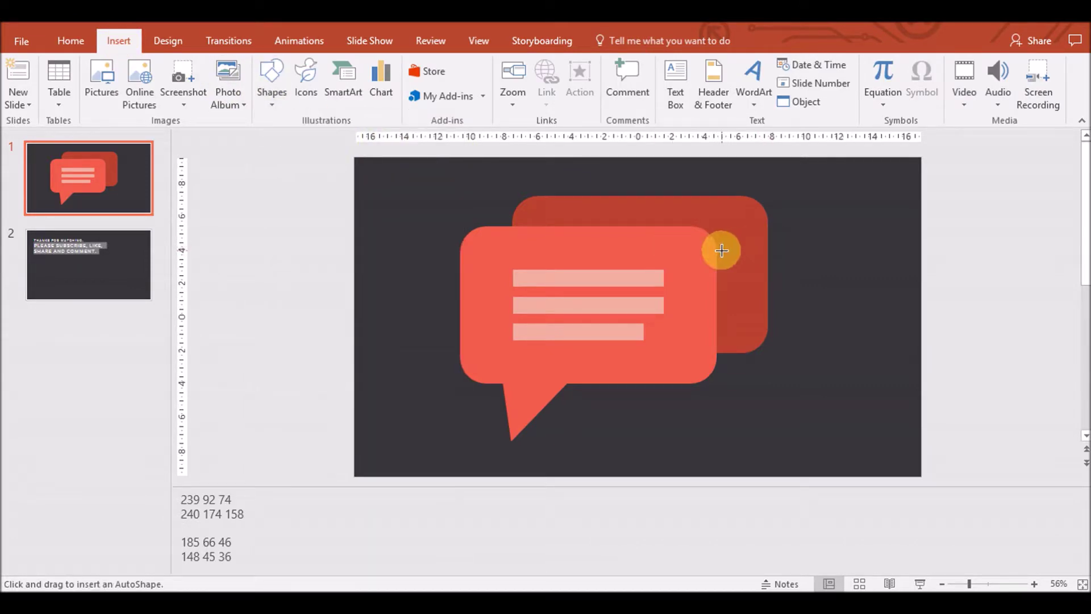
- Draw a right triangle at the back bubble's lower right and send it behind the bubbles
left_click_drag(689, 243, 872, 401)
left_click_drag(779, 243, 656, 247)
left_click_drag(733, 318, 761, 325)
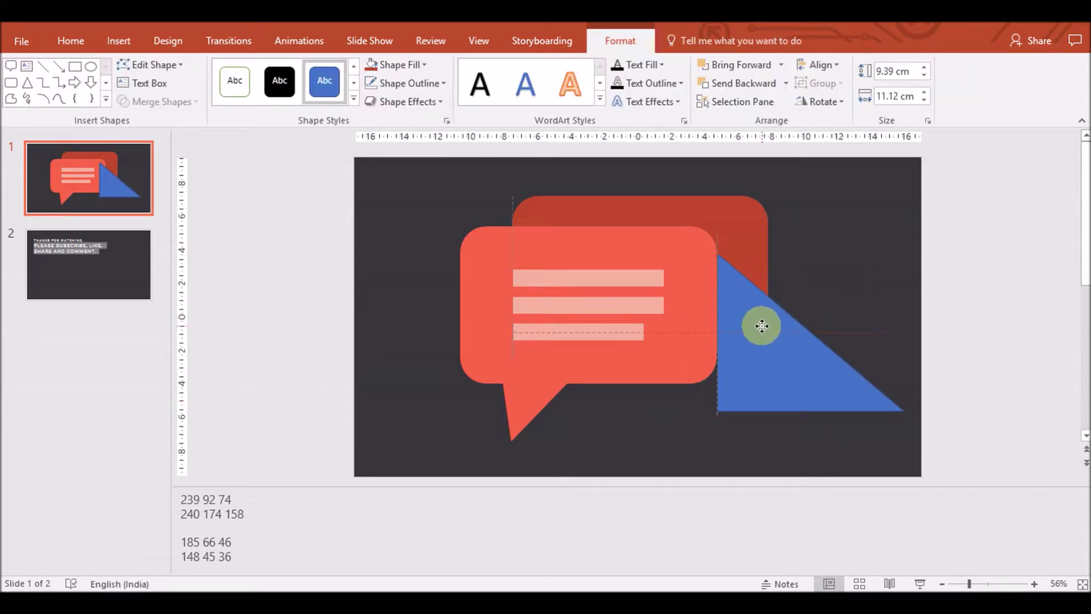
right_click(752, 295)
mouse_move(807, 436)
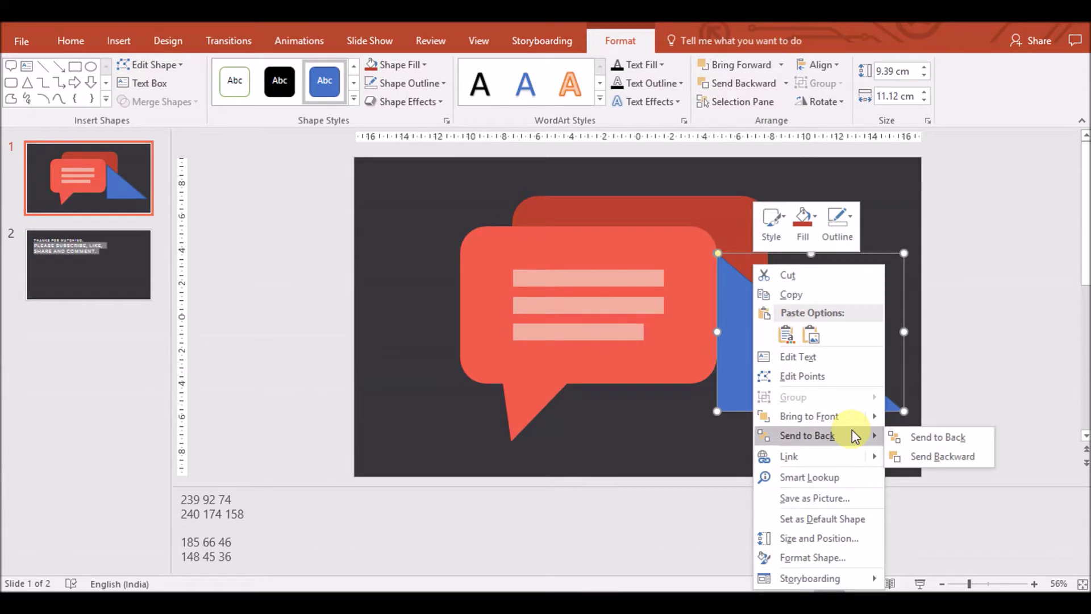
left_click(901, 439)
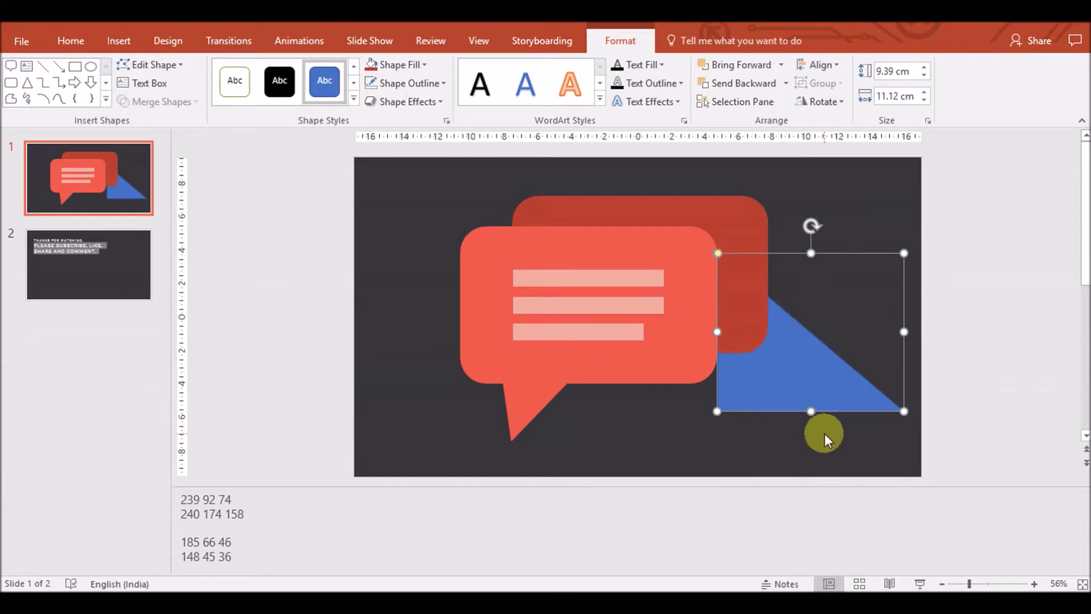
left_click(1018, 386)
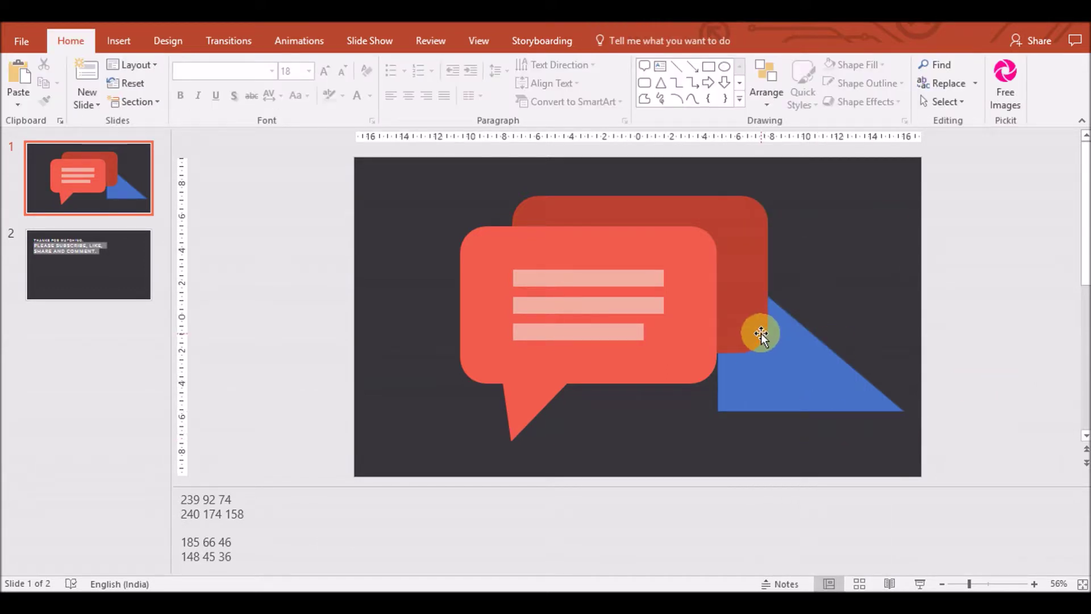
- Paste a duplicate of the dark red back bubble aligned over the original
left_click(784, 337)
key("ctrl+x")
key("ctrl+v")
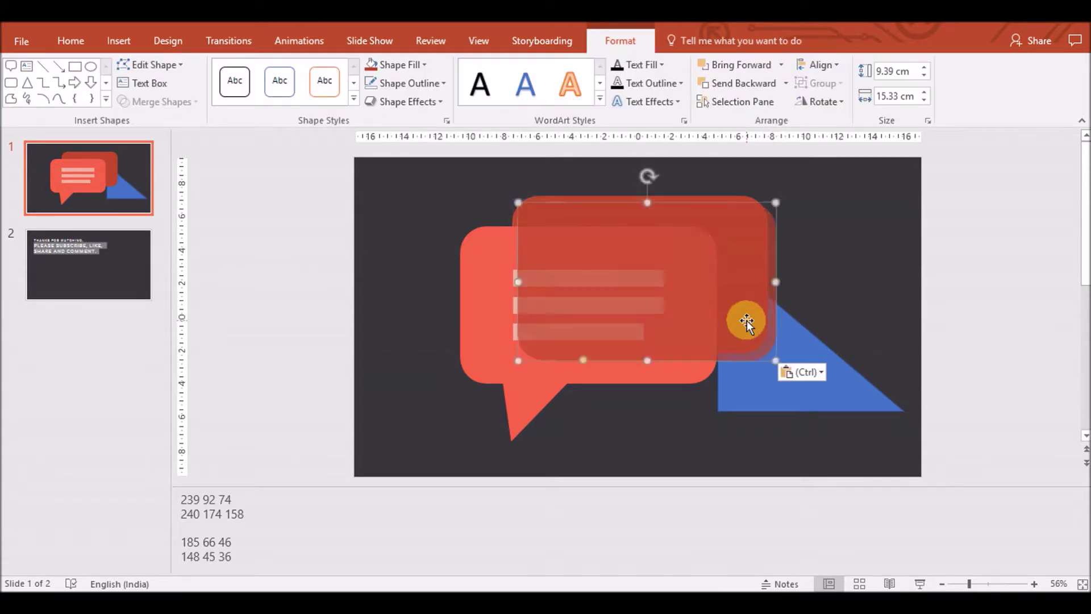
left_click_drag(753, 323, 752, 319)
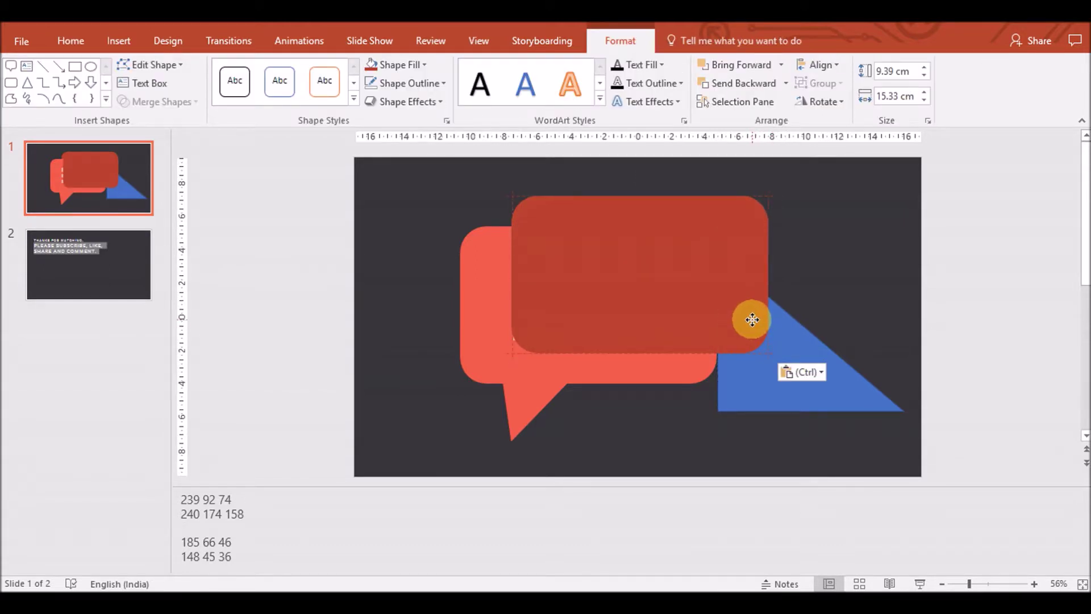
- Fill the duplicate bubble grey
left_click(833, 389, "shift")
left_click(164, 102)
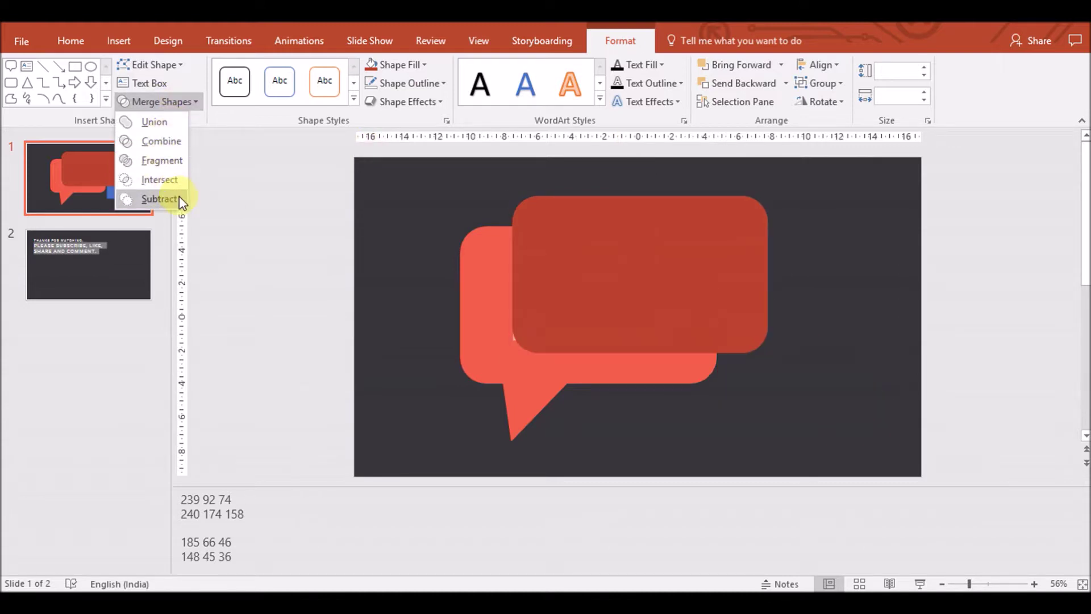
left_click(811, 456)
left_click(811, 455)
left_click(710, 330)
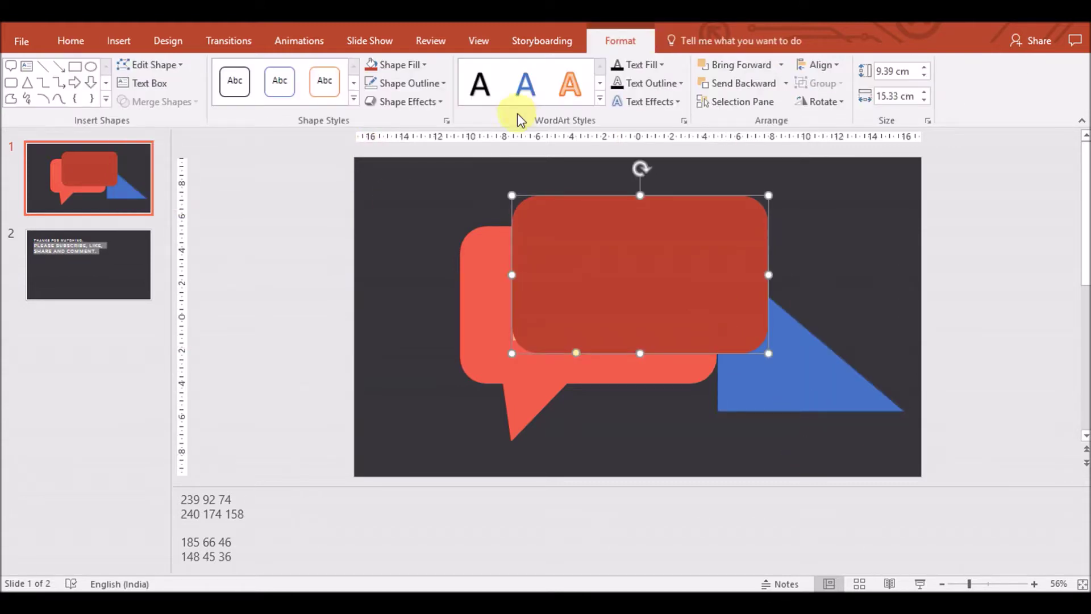
left_click(401, 64)
left_click(387, 114)
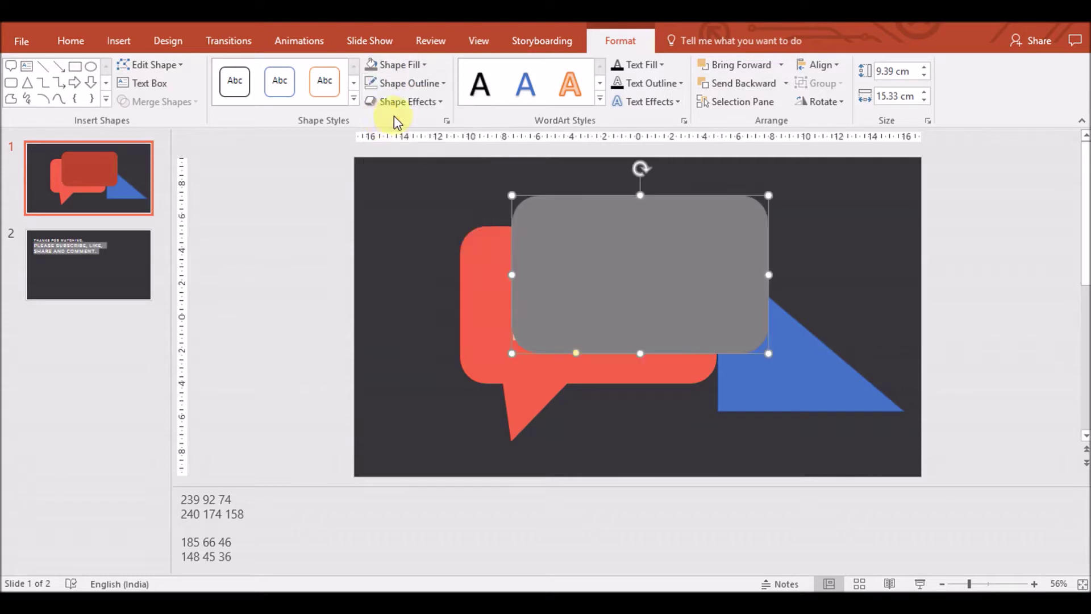
- Bring the triangle to the front and intersect it with the grey duplicate
right_click(871, 396)
left_click(910, 218)
left_click(705, 278)
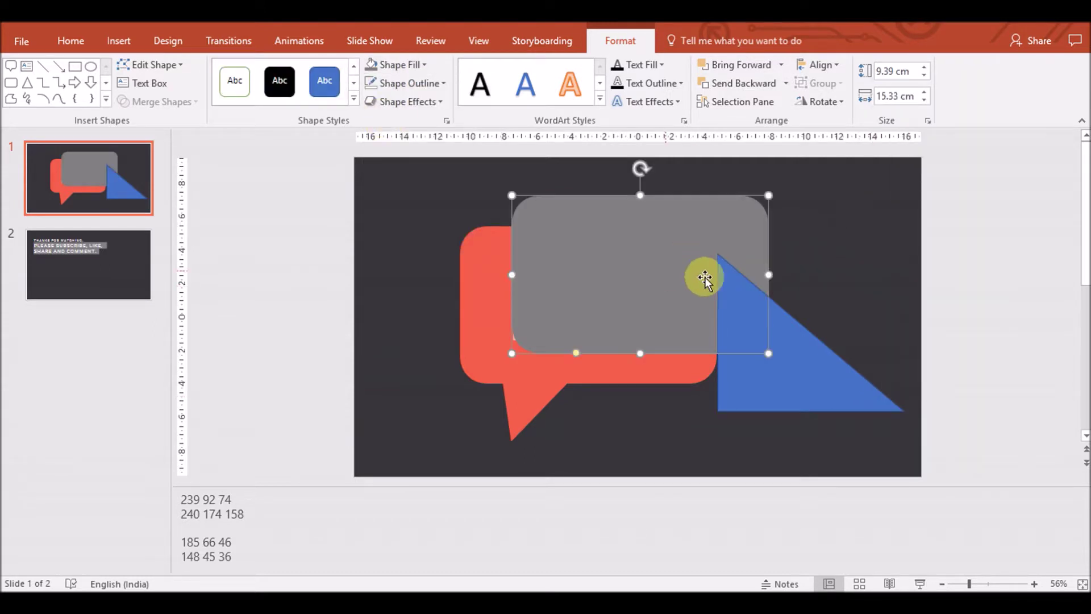
left_click(830, 360, "shift")
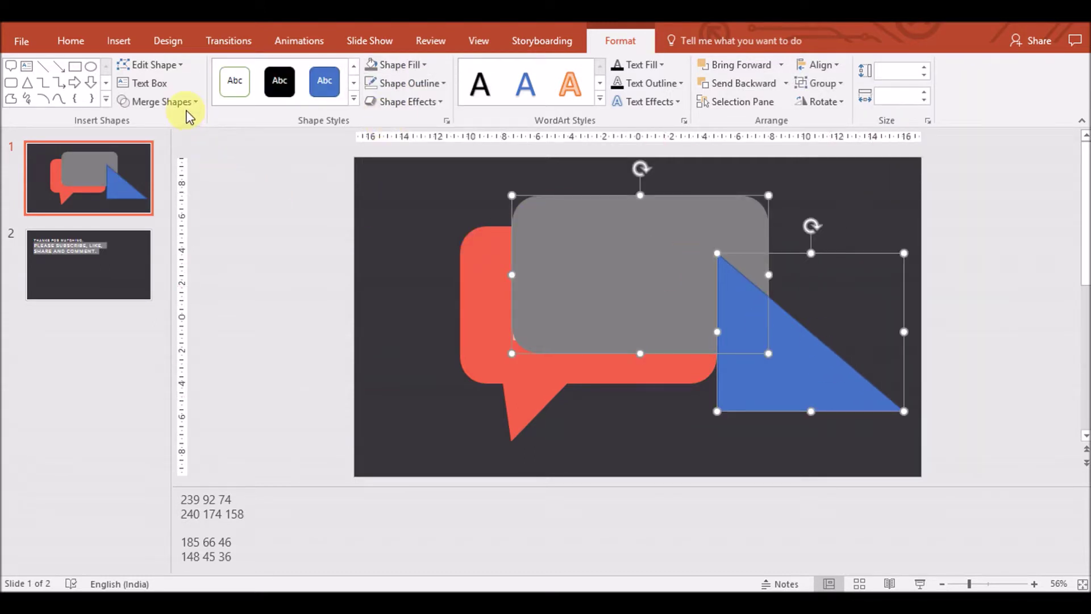
left_click(171, 103)
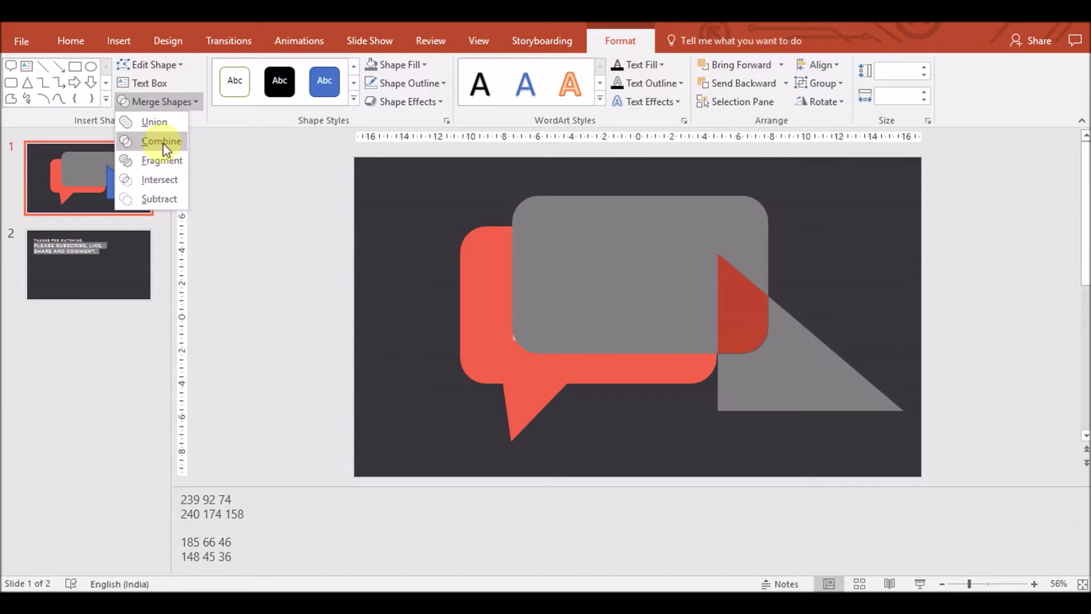
left_click(156, 179)
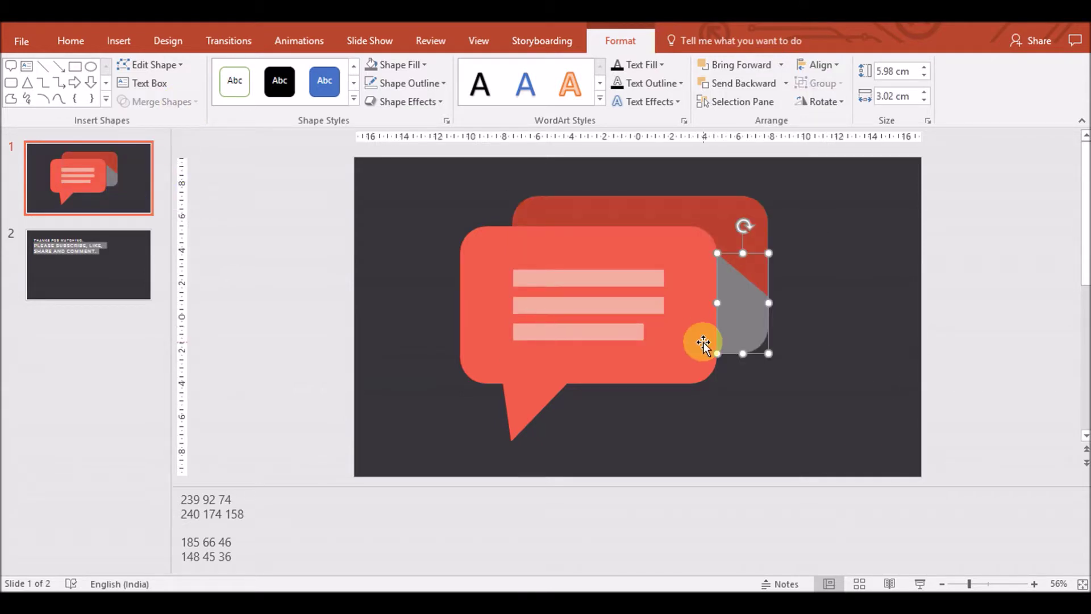
- Fill the grey corner wedge with custom dark red RGB 148, 45, 36
left_click(416, 65)
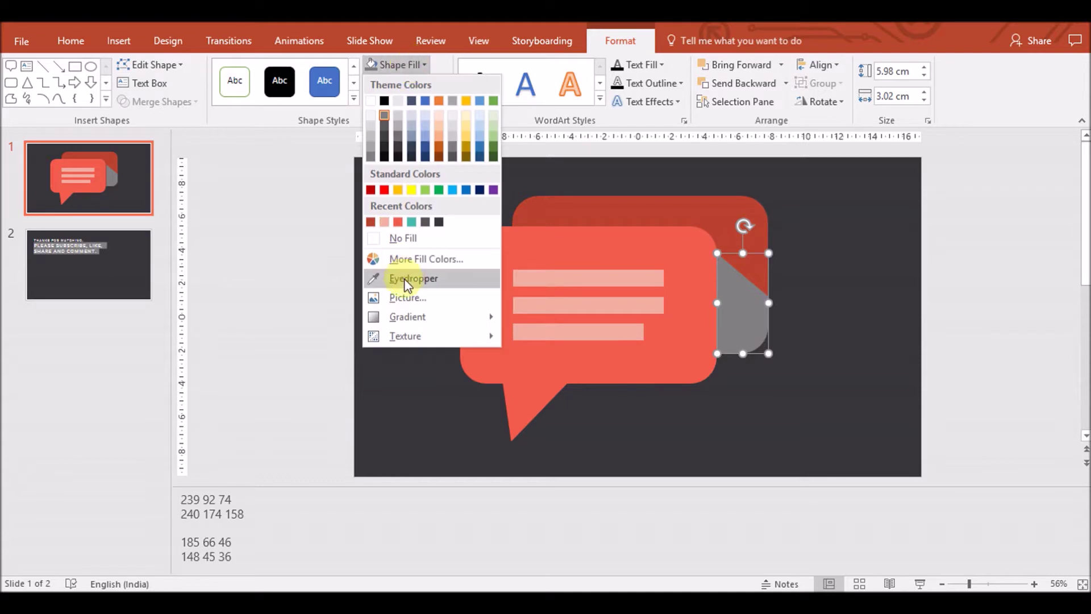
left_click(435, 257)
left_click(518, 339)
left_click(517, 339)
left_click(518, 339)
left_click(518, 340)
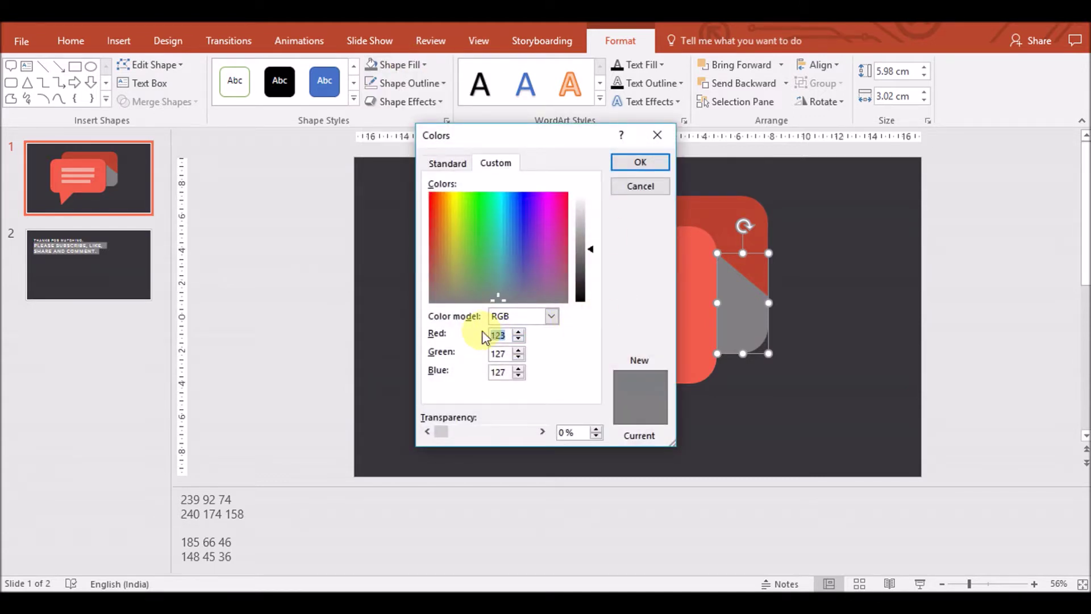
type("148")
key("Tab")
type("45")
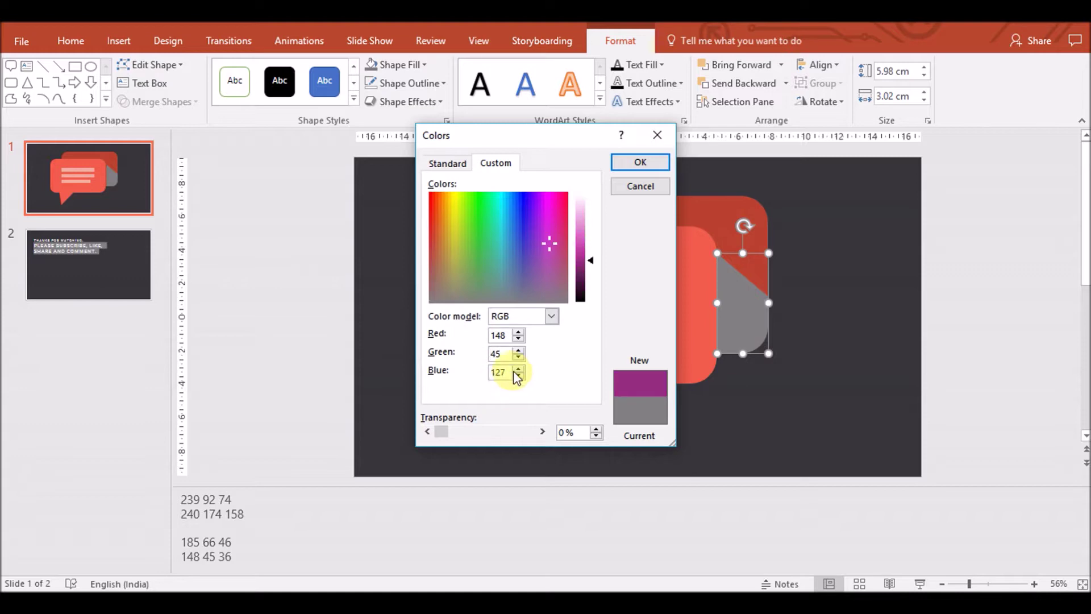
key("Tab")
type("36")
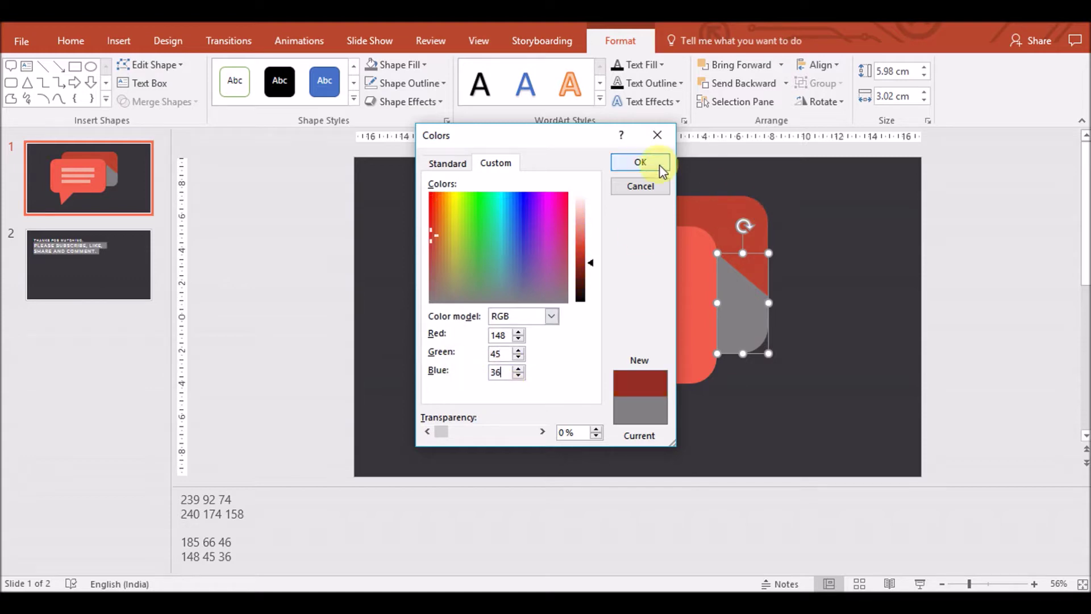
left_click(659, 166)
left_click(983, 353)
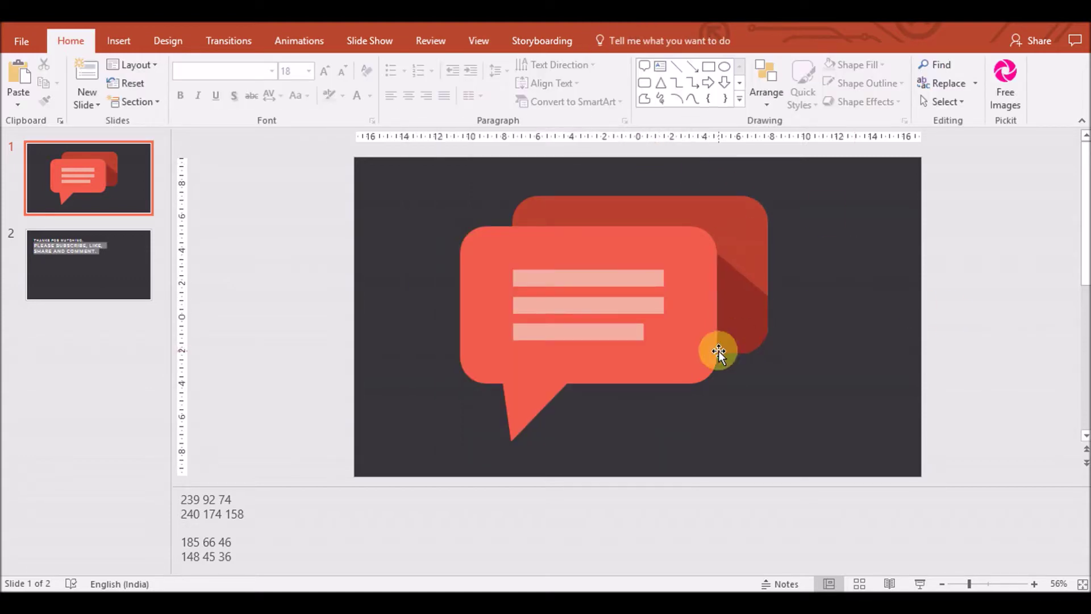
left_click(505, 397)
- Group all the icon shapes, shrink the group, and move it to the slide's right side
key("ctrl+a")
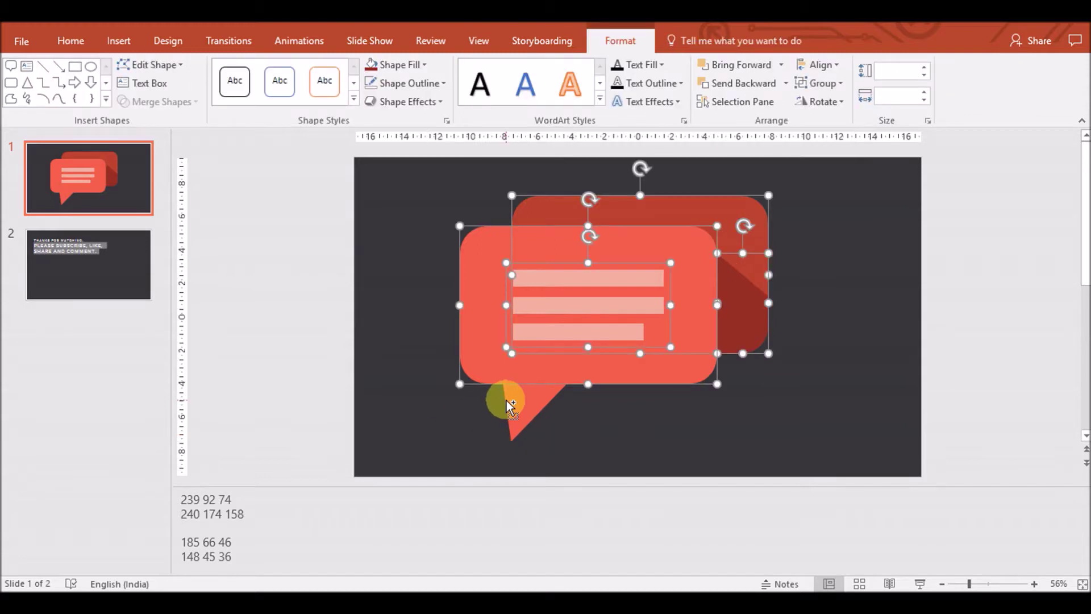
key("ctrl+g")
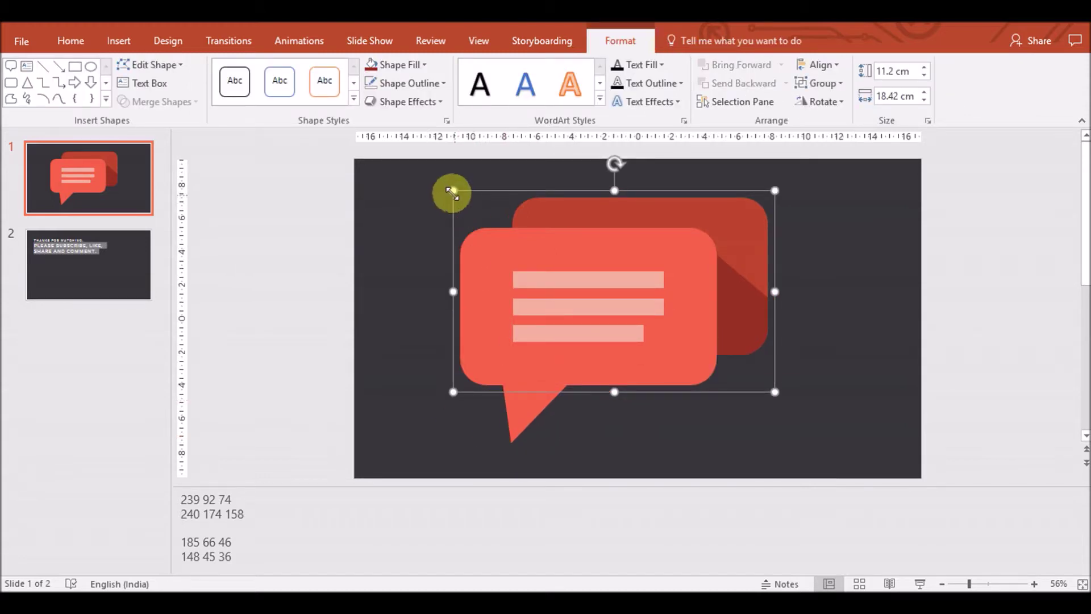
left_click_drag(451, 191, 506, 224)
left_click_drag(570, 263, 689, 252)
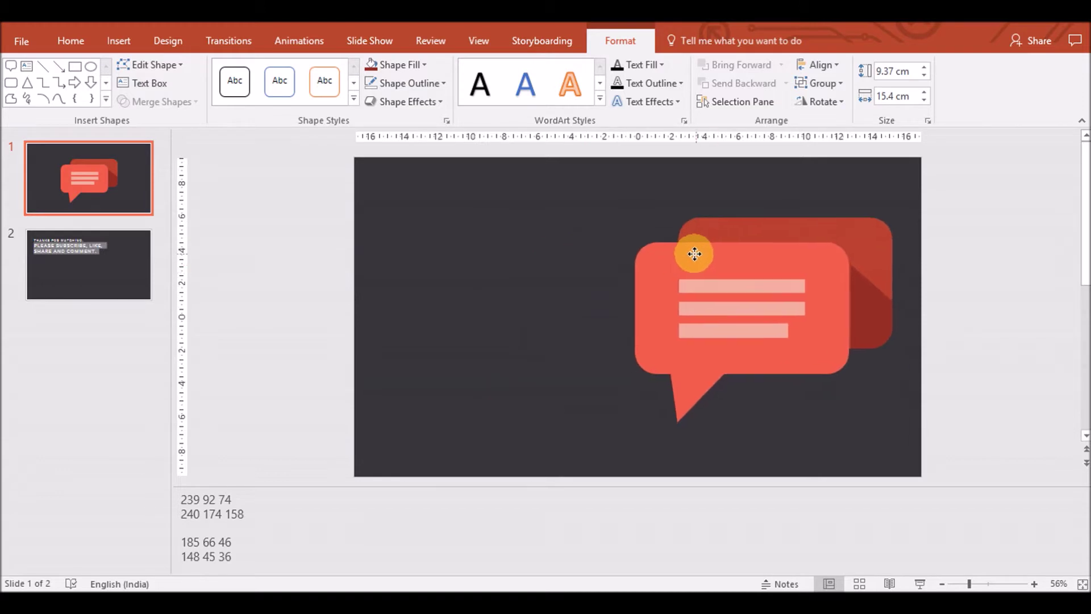
- Select the back bubble inside the group to check its long shadow, then deselect
left_click(491, 333)
left_click(850, 288)
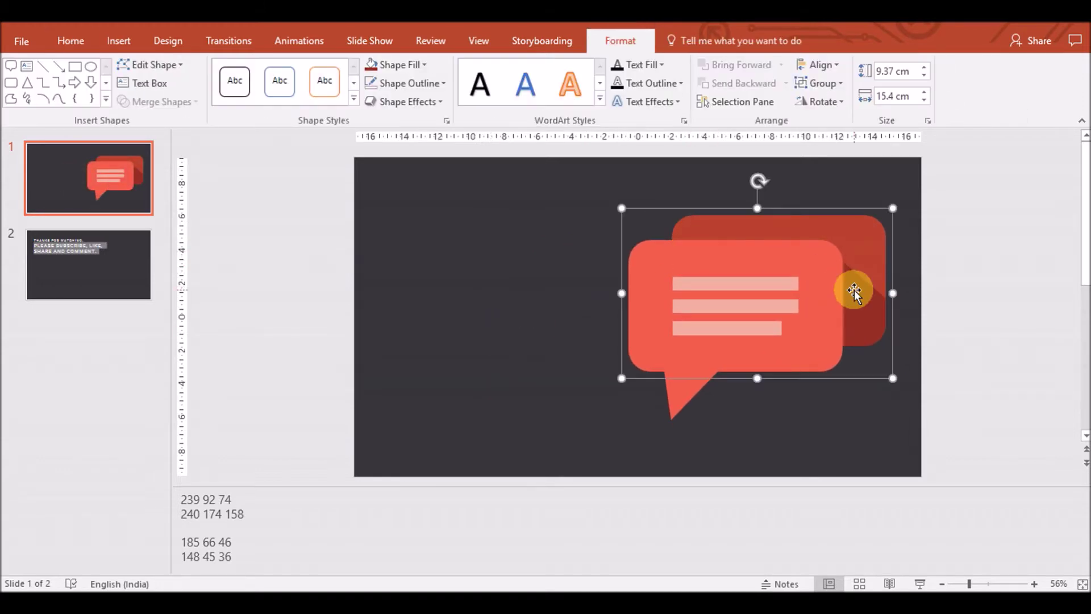
left_click(861, 291)
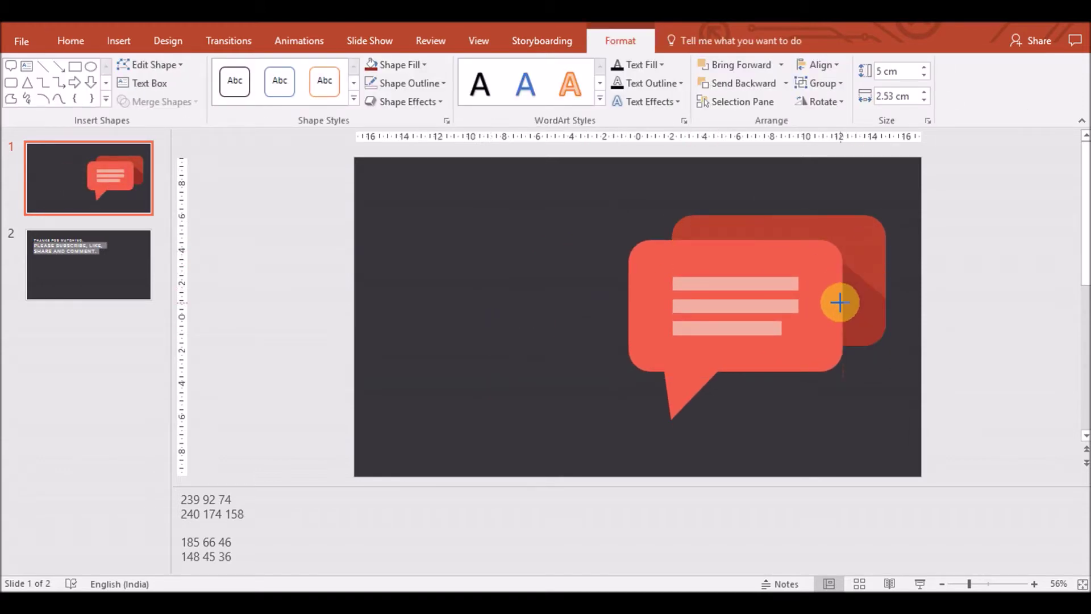
left_click(1003, 344)
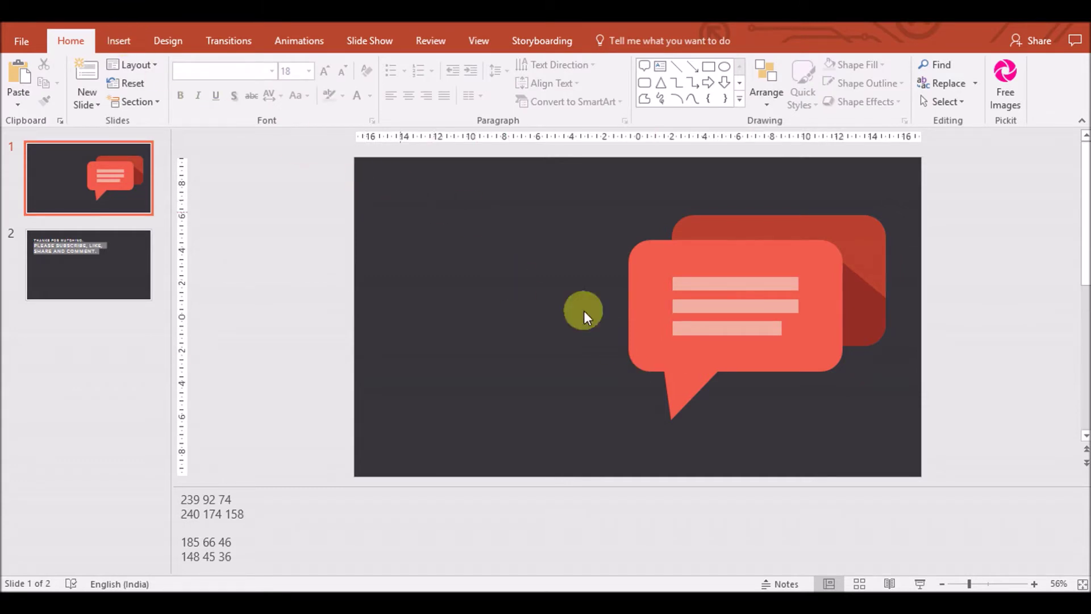
left_click(637, 362)
- Give the bubble group a shadow preset and a Tight Reflection at about 72% transparency
left_click(432, 101)
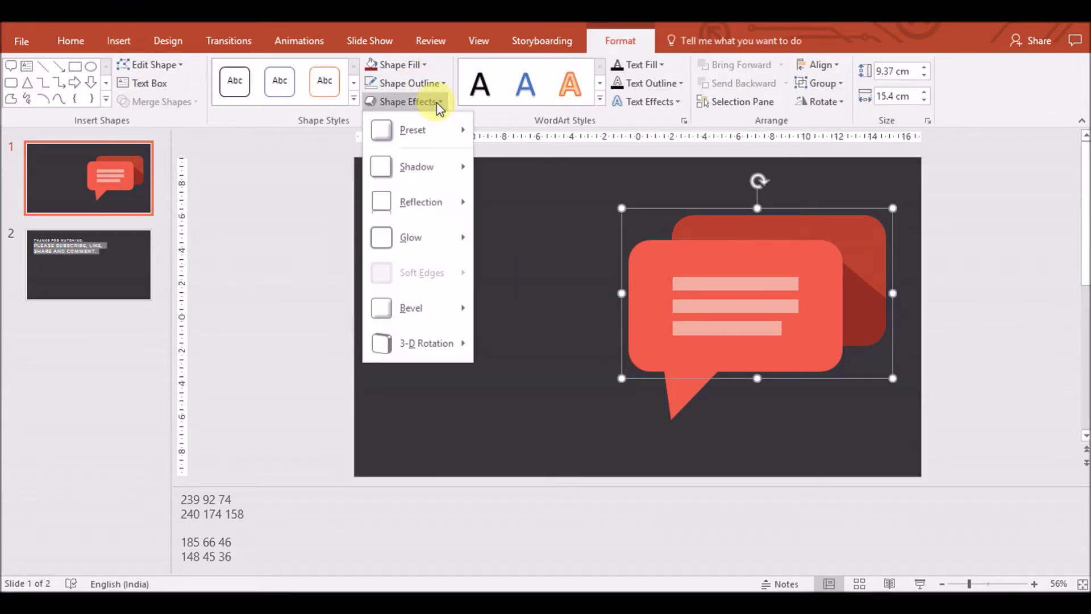
mouse_move(418, 166)
left_click(530, 221)
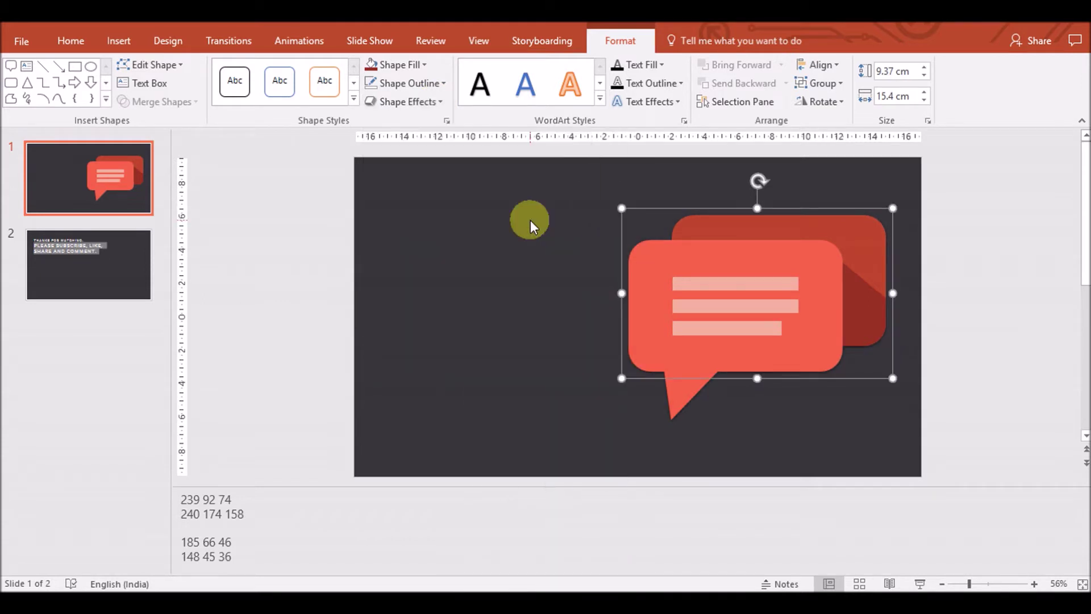
left_click(431, 101)
mouse_move(421, 202)
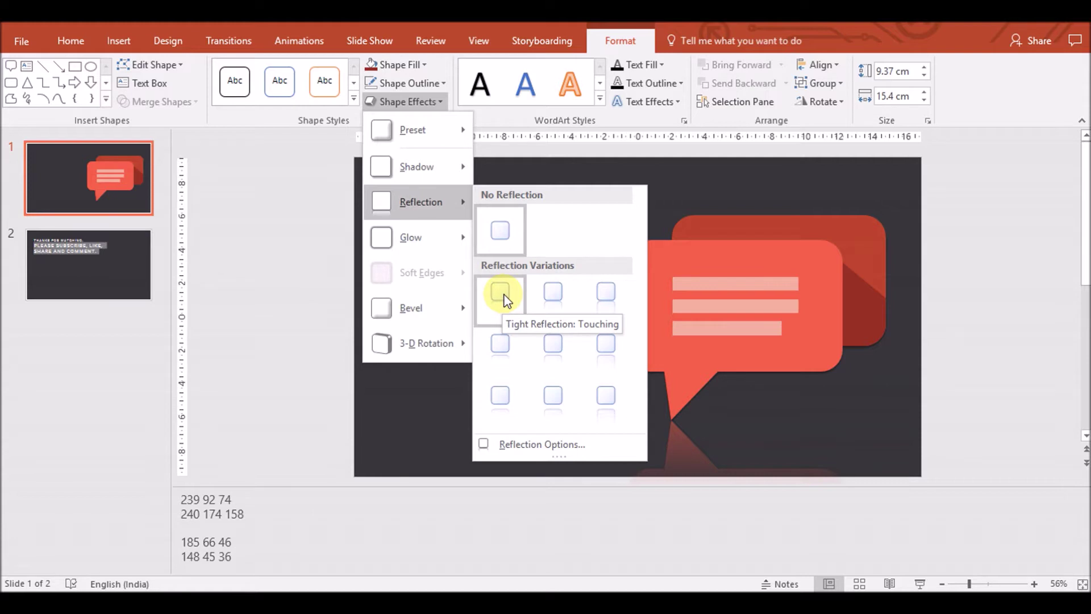
left_click(522, 444)
left_click(1050, 272)
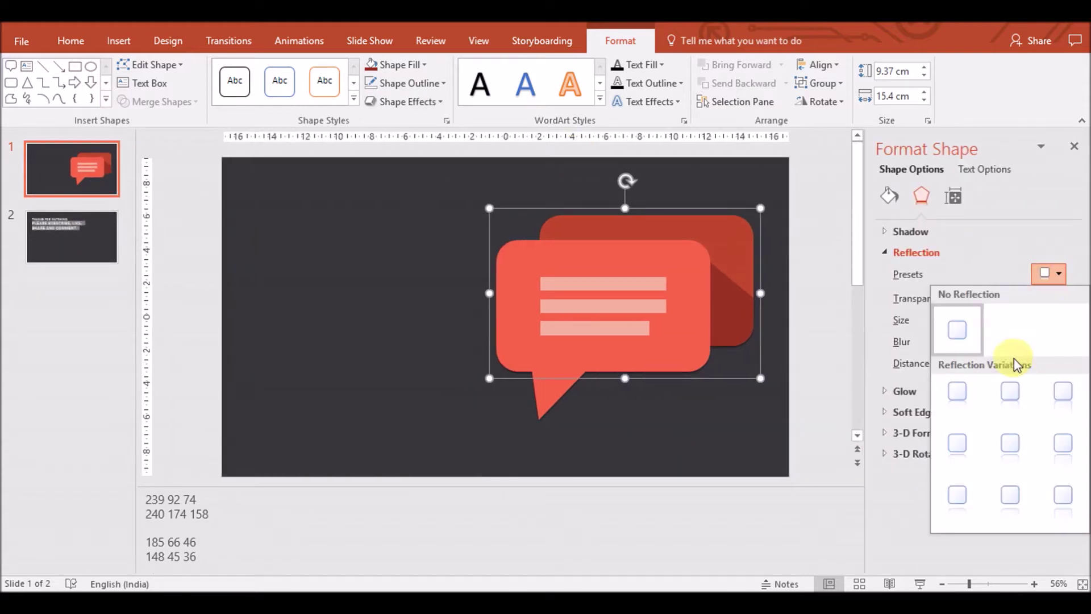
left_click(958, 391)
mouse_move(982, 303)
left_mouse_down()
mouse_move(969, 300)
mouse_move(998, 306)
mouse_move(962, 323)
left_mouse_up()
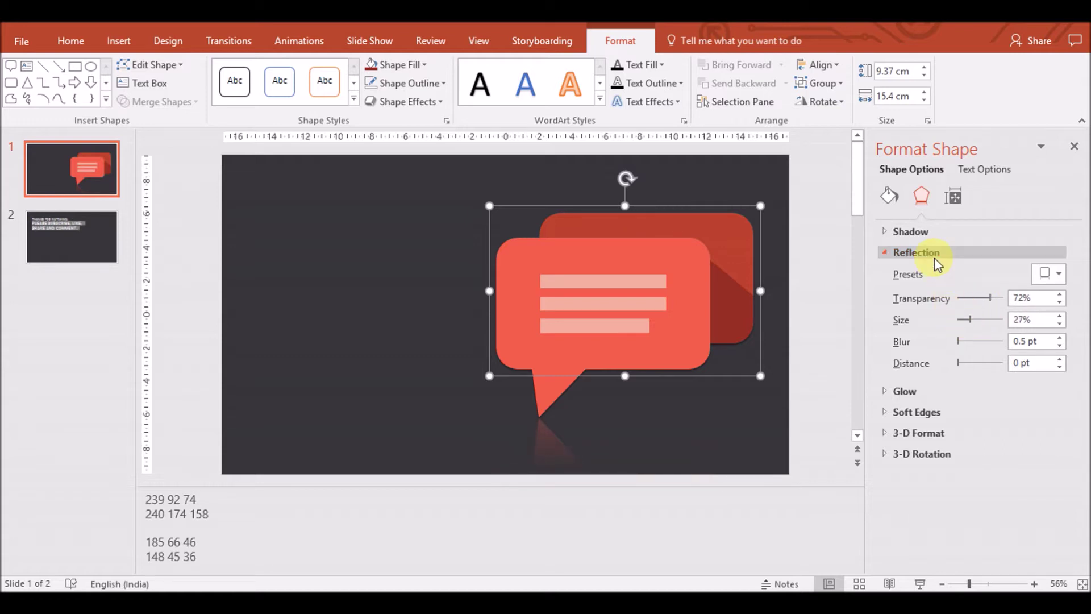
- Look through the glow presets without applying a glow, then deselect the bubble group
left_click(909, 391)
left_click(1049, 414)
left_click(896, 471)
left_click(479, 330)
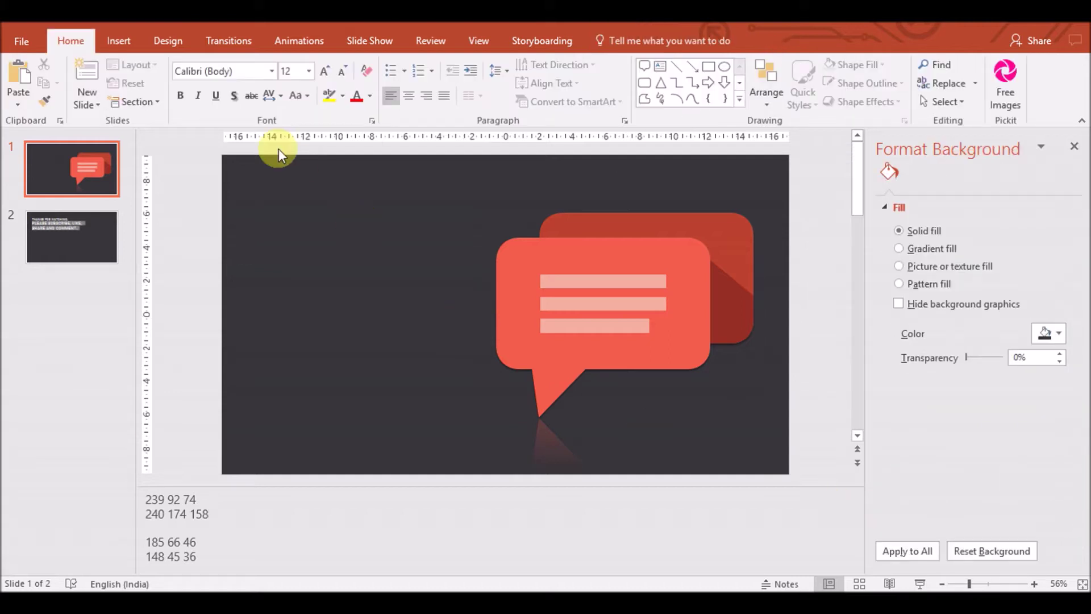
left_click(118, 41)
- Add a top-left 'CREATIVE VENUS' title text box in uppercase with loose letter spacing
left_click(675, 83)
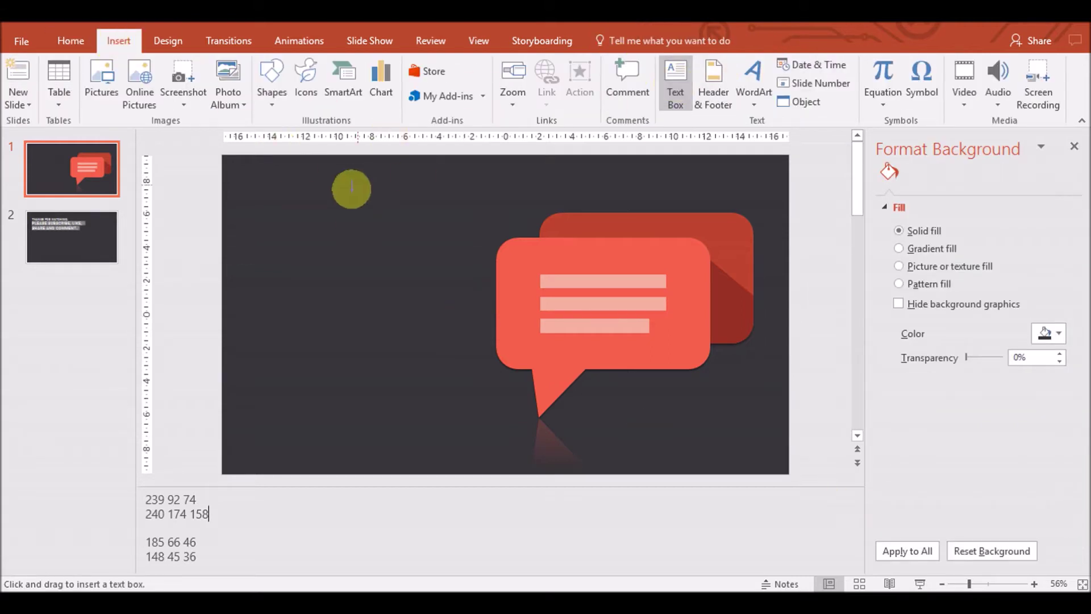
left_click_drag(256, 212, 453, 258)
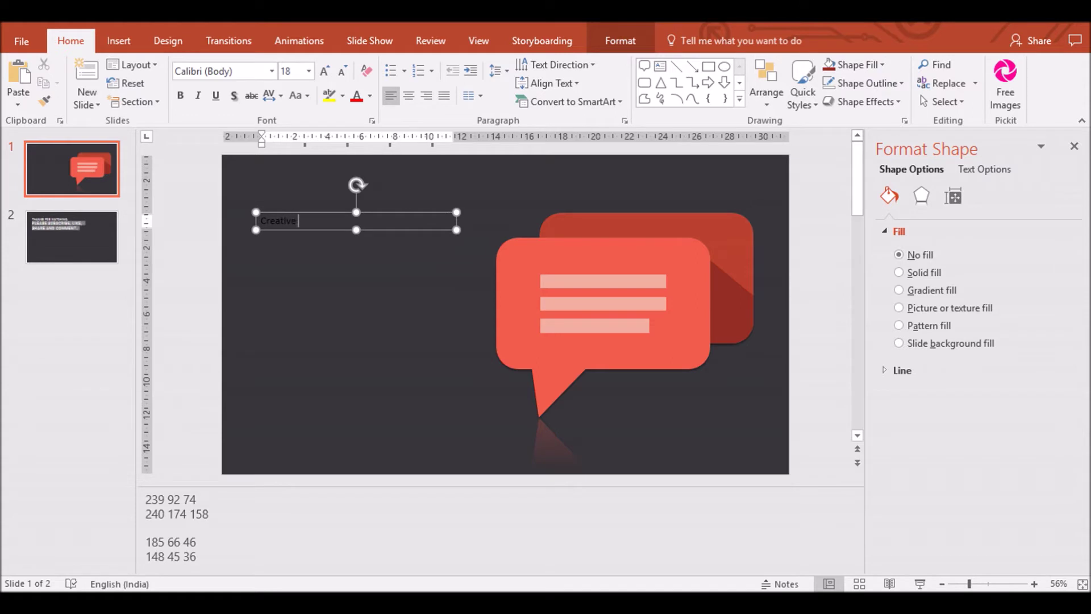
key("ctrl+a")
left_click(298, 100)
left_click(299, 100)
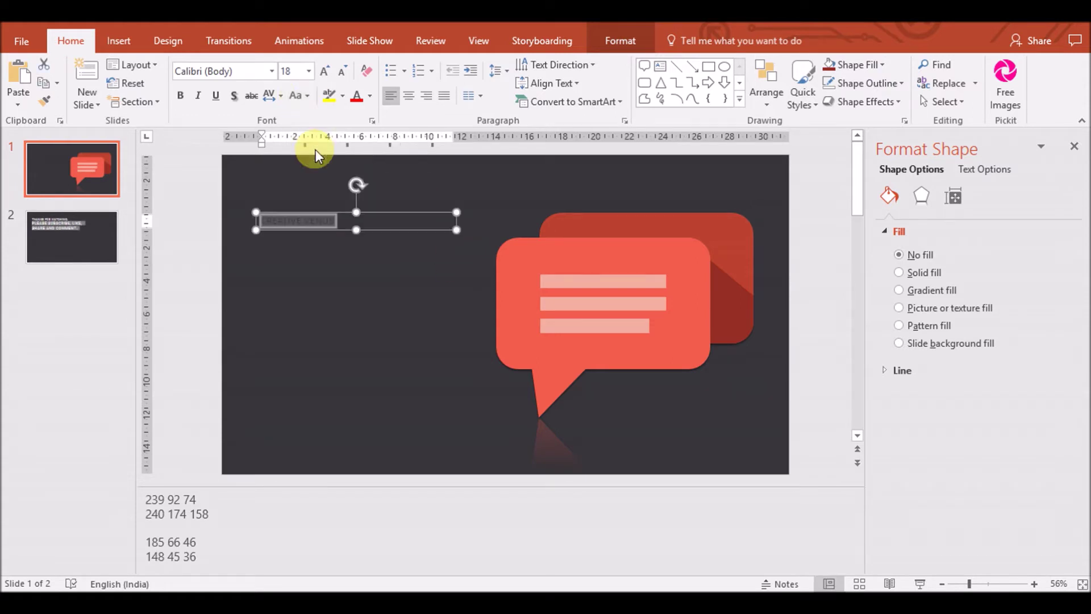
left_click(273, 95)
left_click(293, 174)
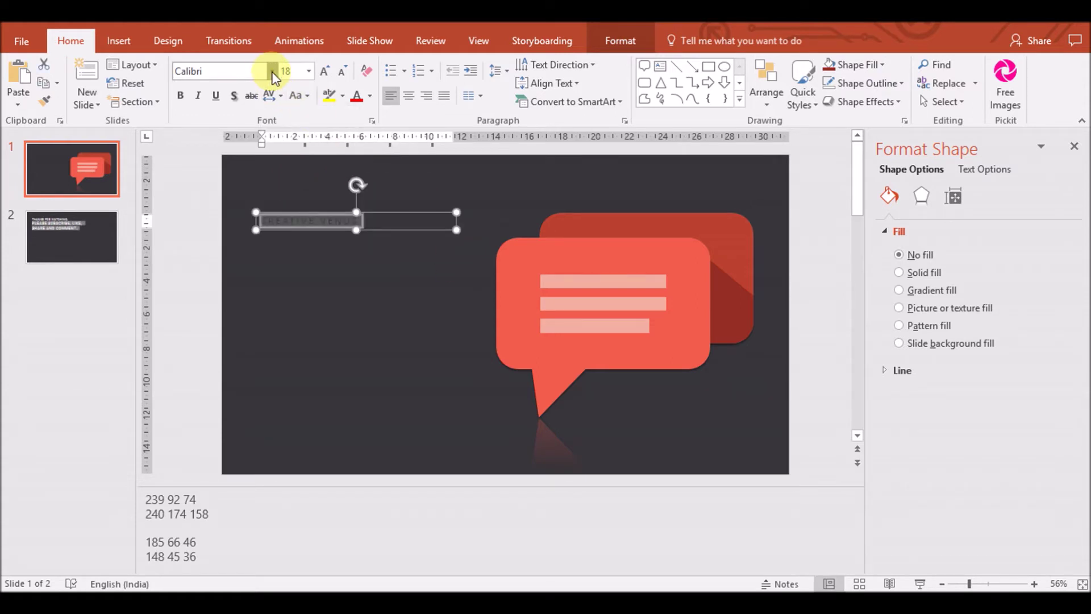
- Format the title as white Open Sans Extrabold at 32 pt and nudge it into place
left_click(272, 71)
scroll(341, 227, "down", 3)
scroll(361, 214, "down", 15)
scroll(378, 341, "down", 2)
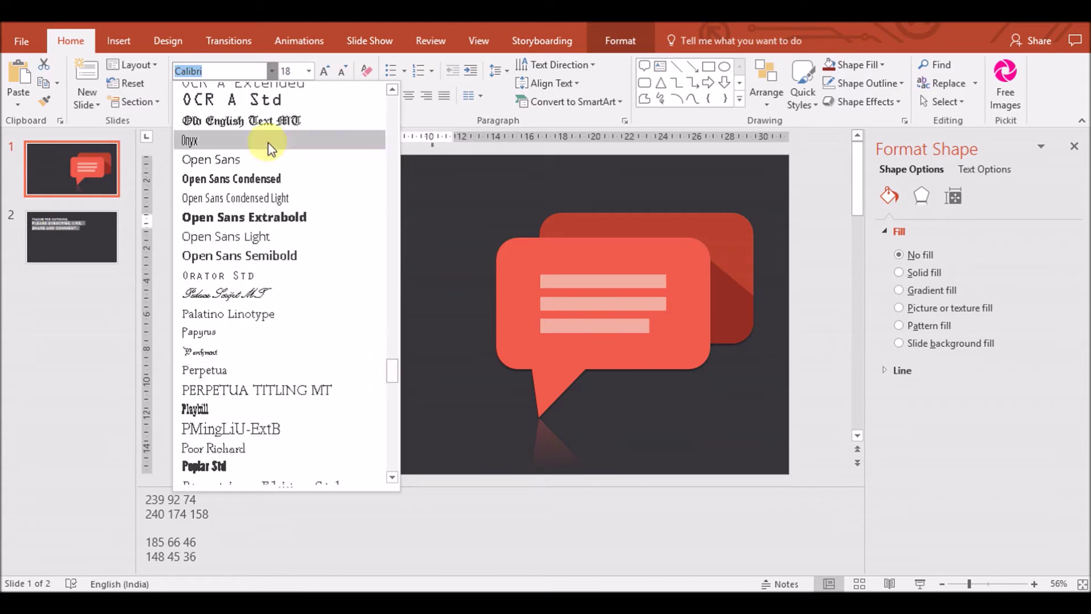
left_click(255, 217)
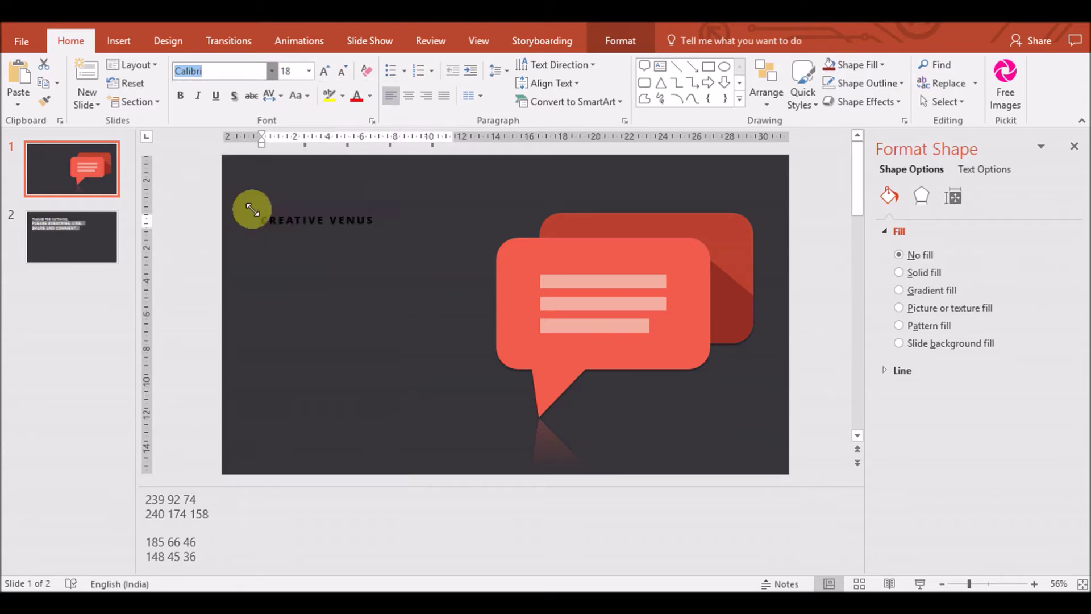
left_click(369, 95)
left_click(359, 132)
left_click(328, 68)
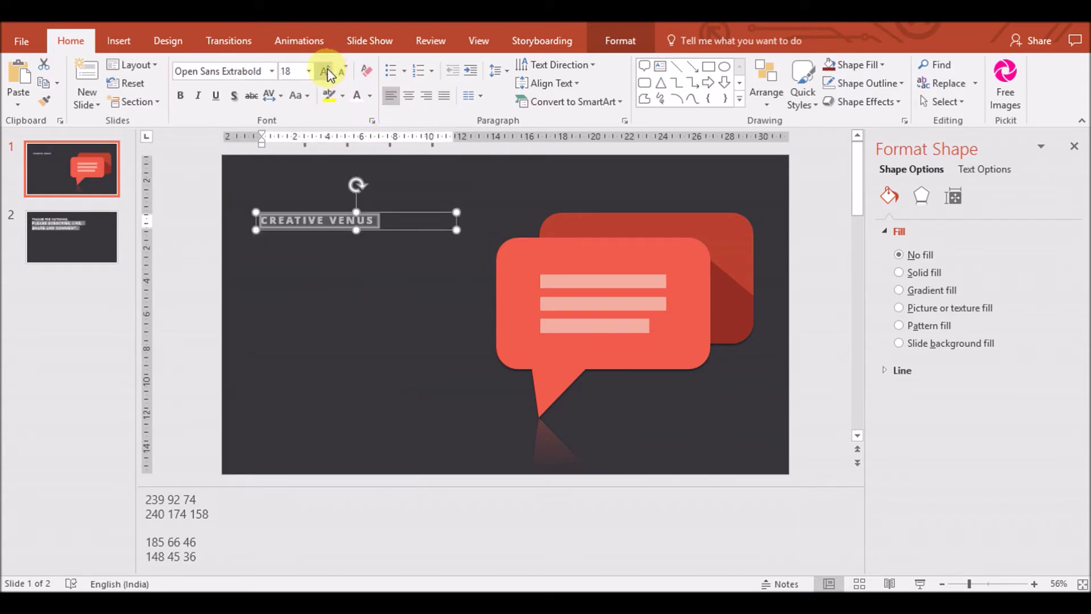
left_click(327, 68)
left_click(328, 68)
left_click(327, 68)
left_click_drag(401, 214, 386, 225)
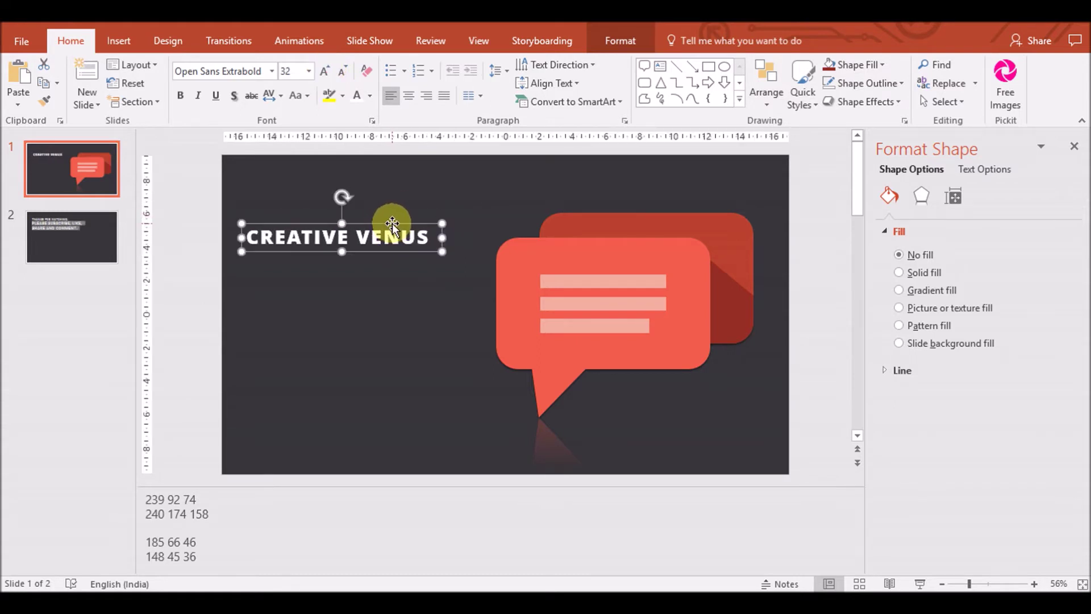
- Duplicate the title box and place the copy just below the original
key("ctrl+c")
key("ctrl+v")
left_click_drag(293, 223, 290, 272)
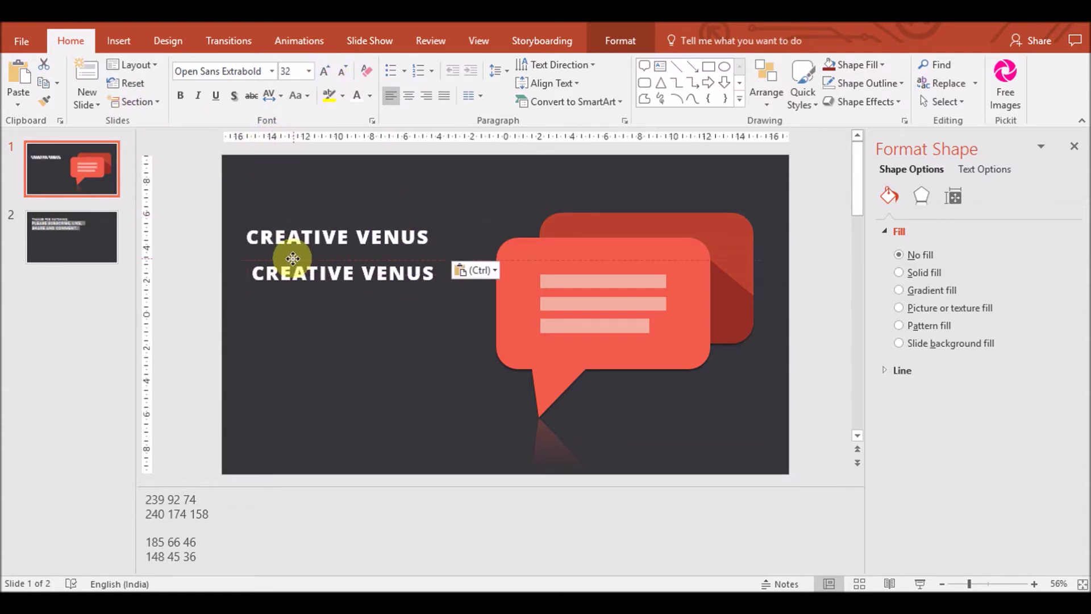
- Replace the duplicate's text with 'Messenger icon', fixing the misspelling along the way
triple_click(290, 273)
type("Message icon")
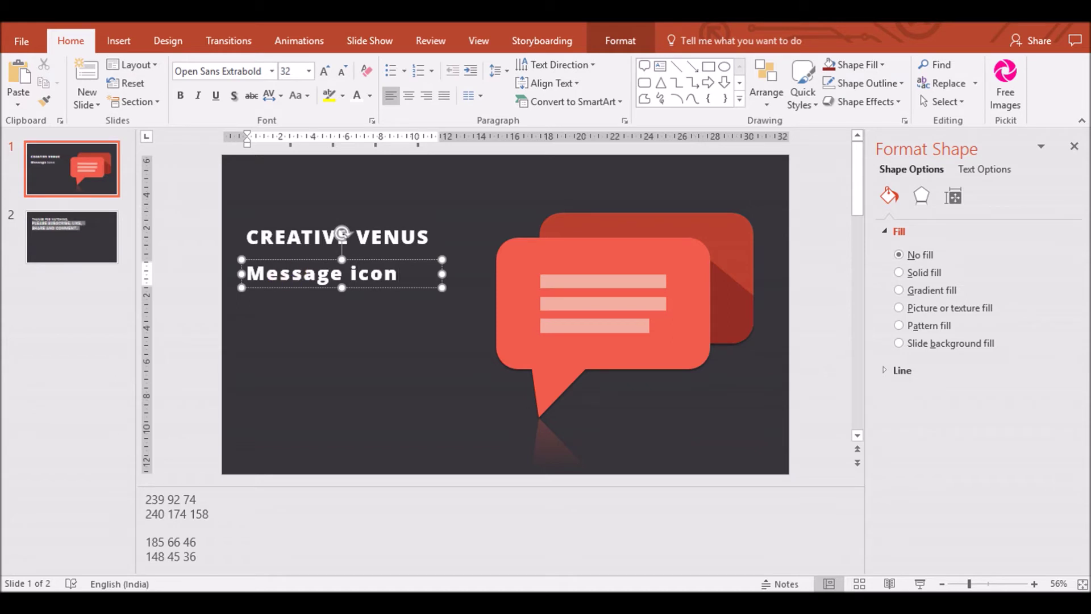
key("ctrl+a")
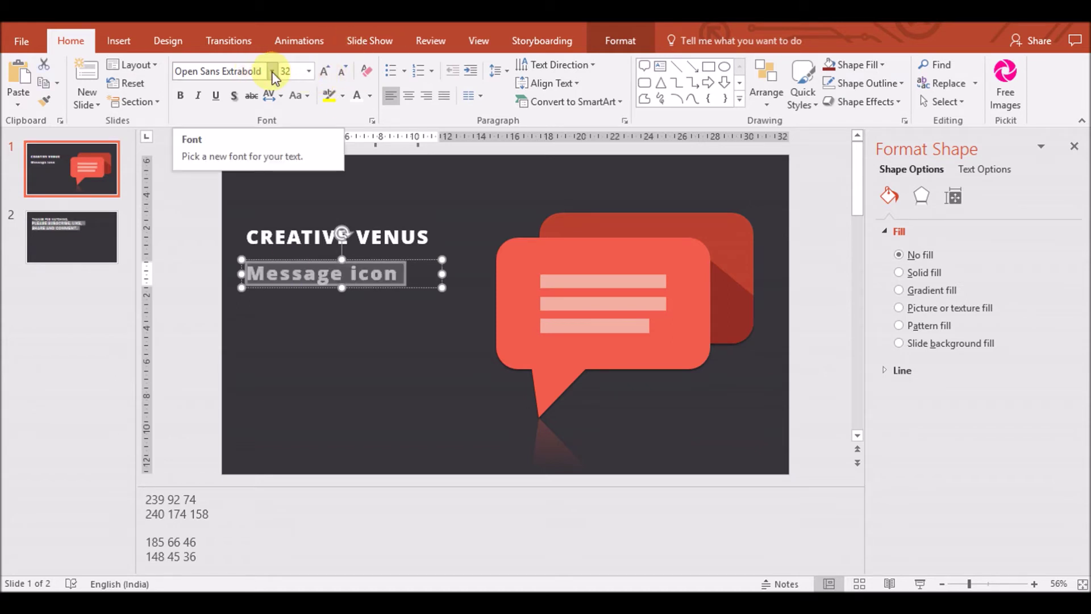
left_click(312, 274)
left_click(342, 274)
type("r")
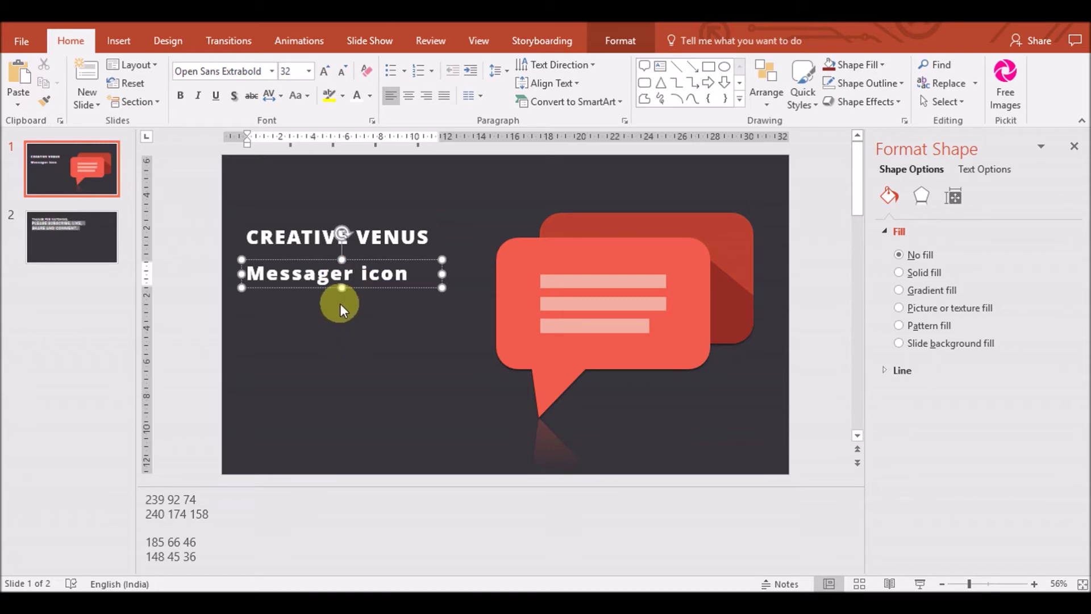
double_click(309, 270)
type("Messenger")
left_click(336, 299)
left_click(359, 274)
triple_click(353, 275)
- Set the subtitle to light peach Harlow Solid Italic at 60 pt
left_click(272, 70)
scroll(386, 273, "down", 10)
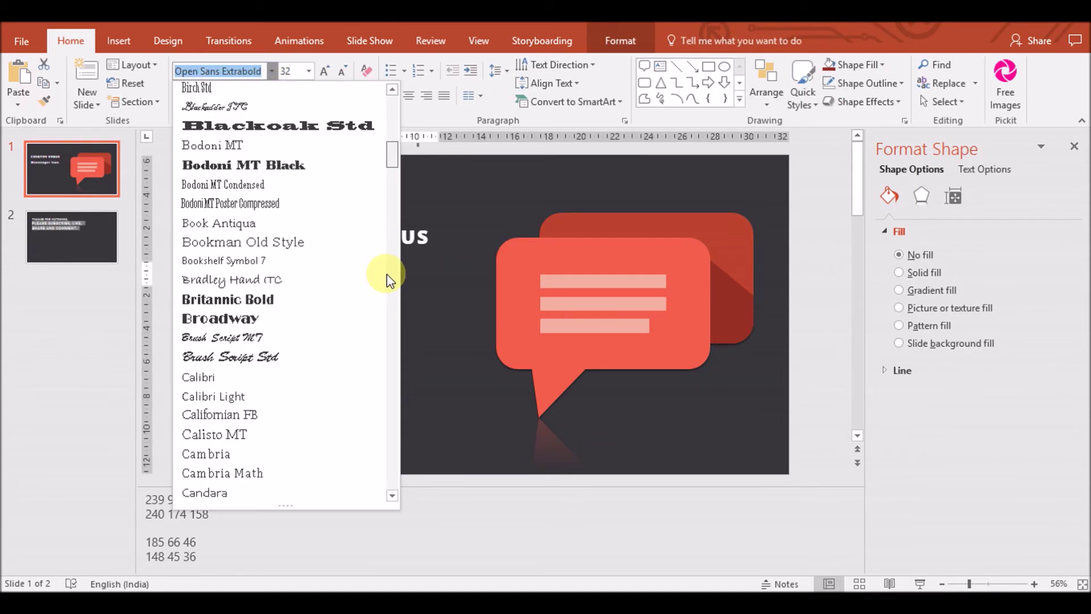
scroll(389, 278, "down", 20)
left_click(290, 224)
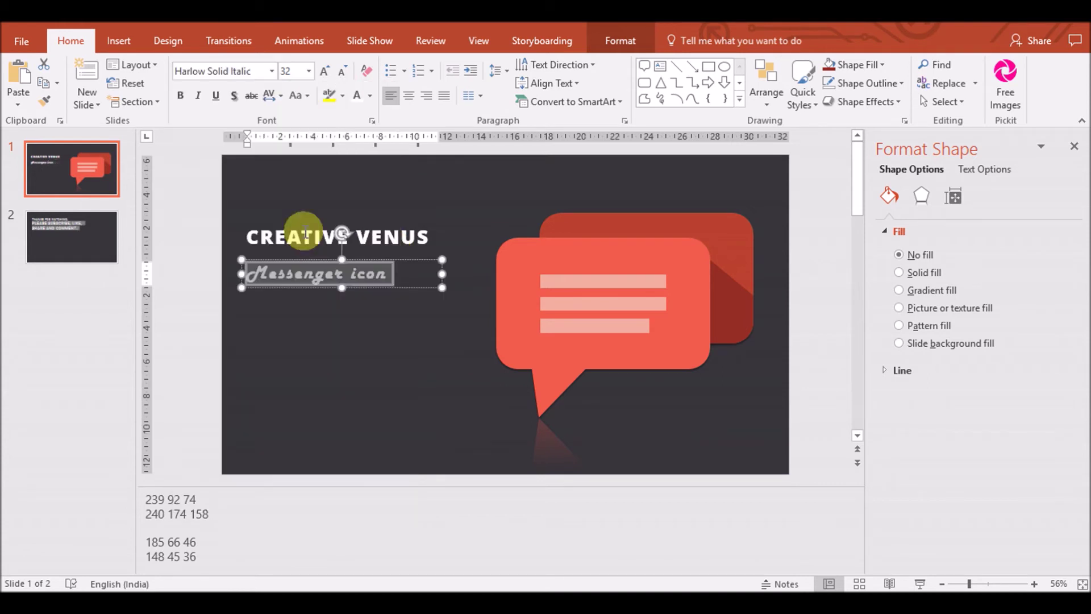
left_click(328, 72)
left_click(327, 73)
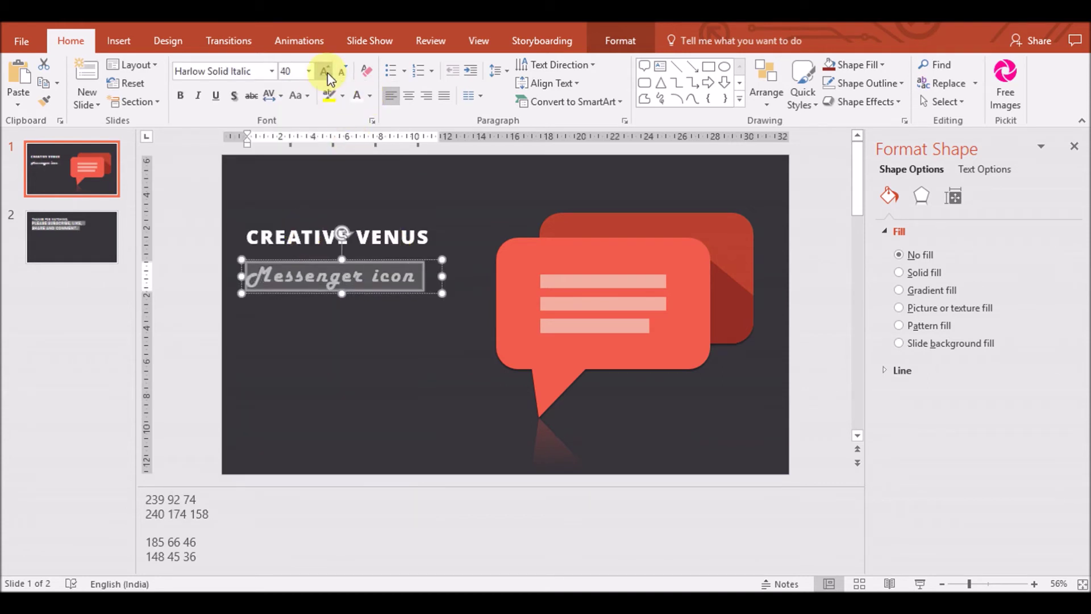
left_click(370, 96)
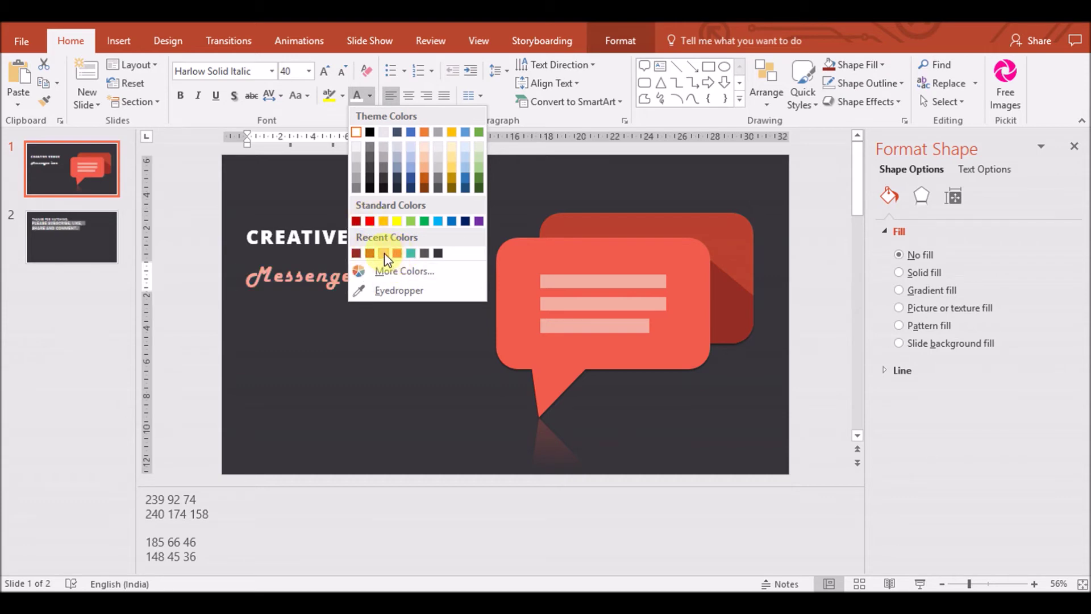
left_click(383, 253)
left_click(324, 71)
left_click(325, 71)
left_click(324, 71)
left_click(325, 71)
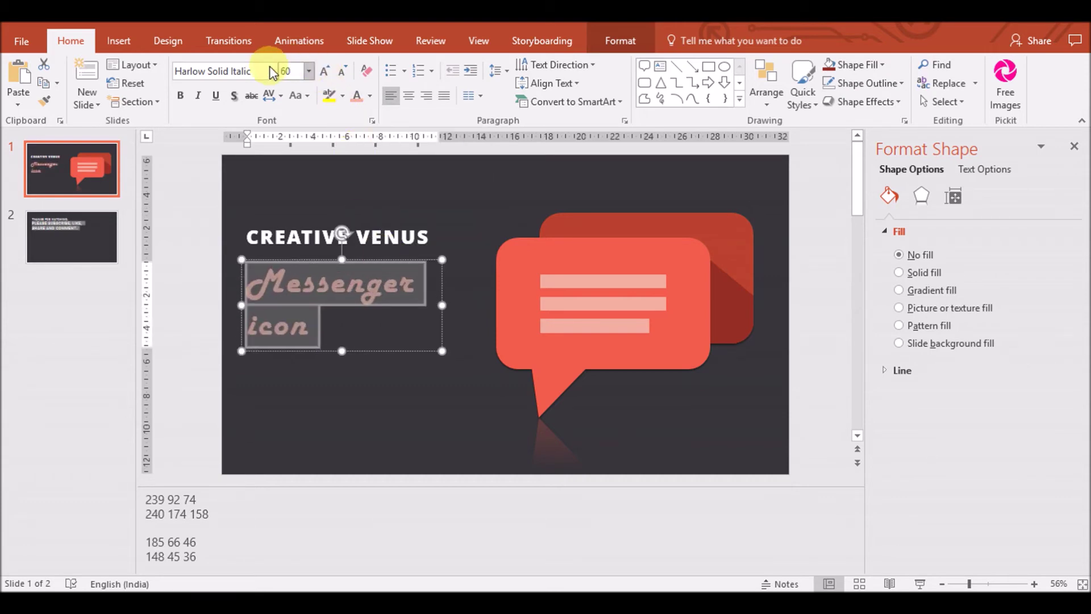
- Switch 'Messenger icon' to red Rage Italic and widen its box so it fits one line
left_click(272, 70)
mouse_move(392, 108)
left_mouse_down()
mouse_move(360, 341)
mouse_move(377, 358)
mouse_move(373, 330)
mouse_move(370, 356)
left_mouse_up()
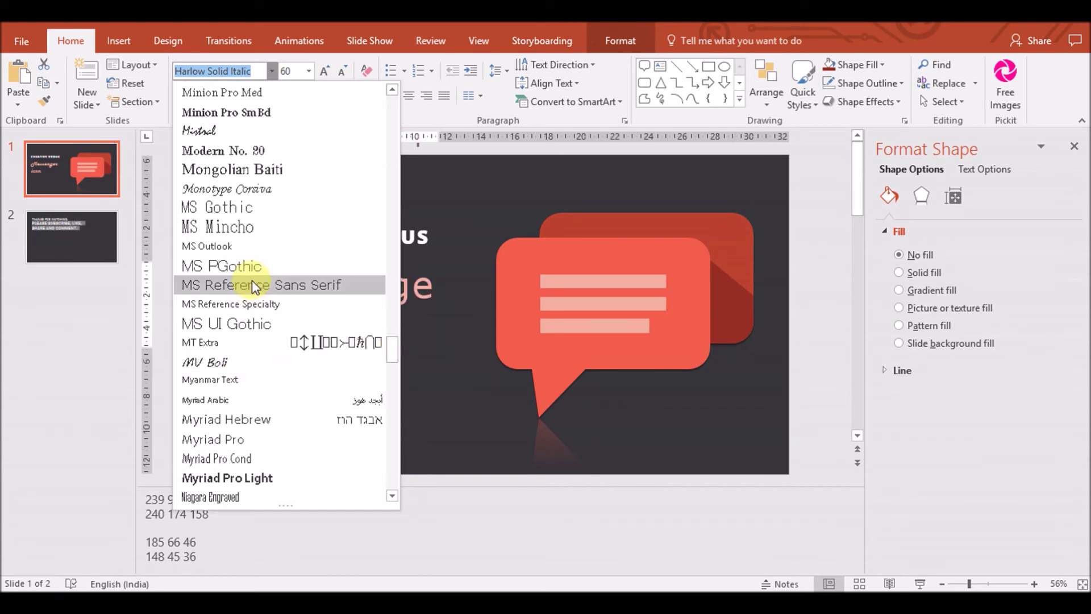
left_click_drag(390, 345, 384, 408)
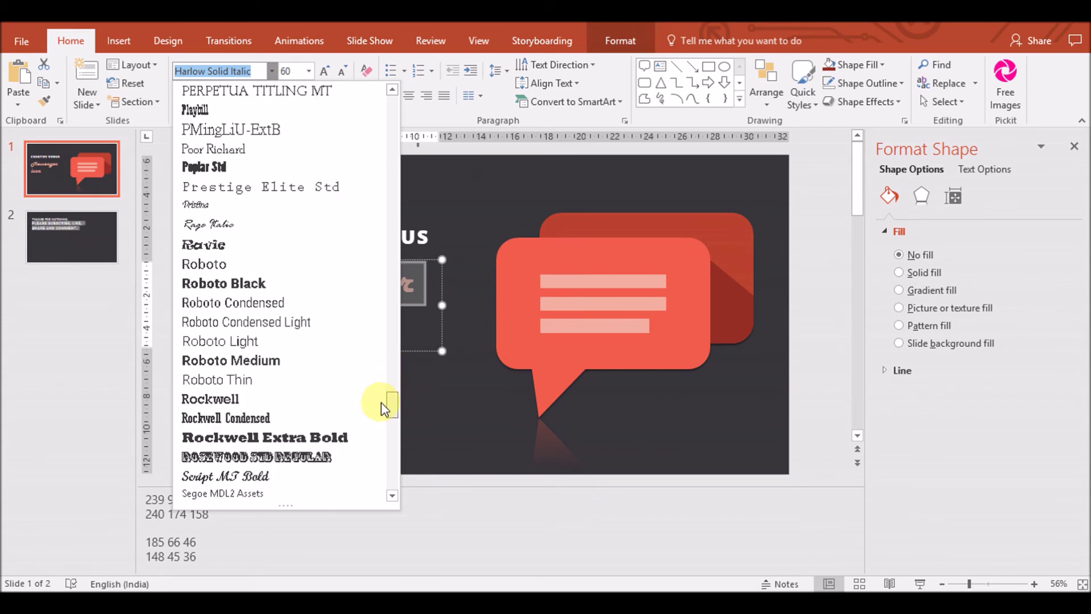
left_click(249, 227)
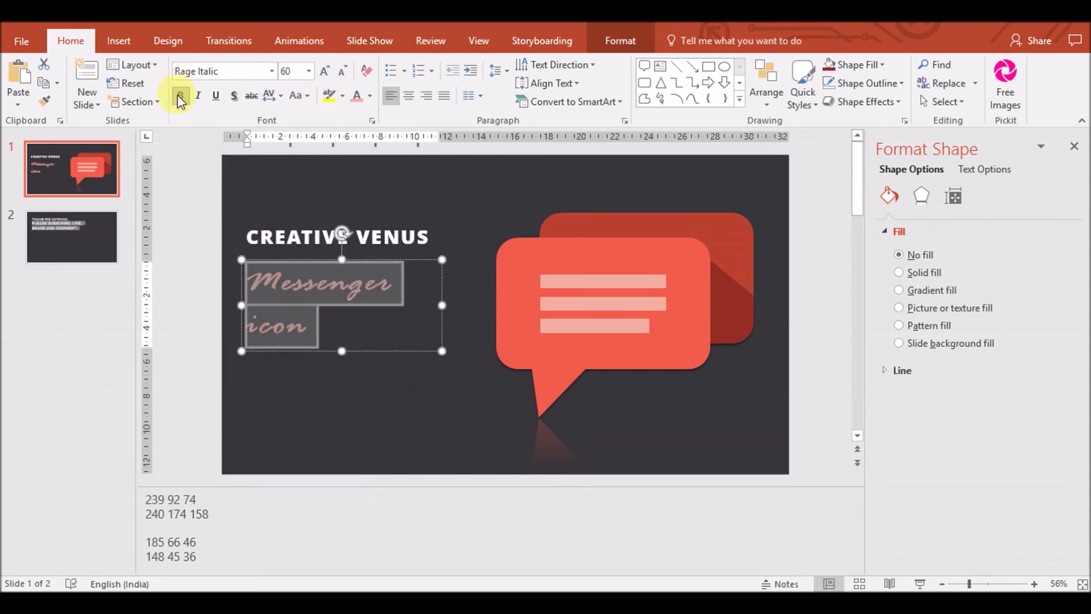
left_click_drag(441, 305, 479, 305)
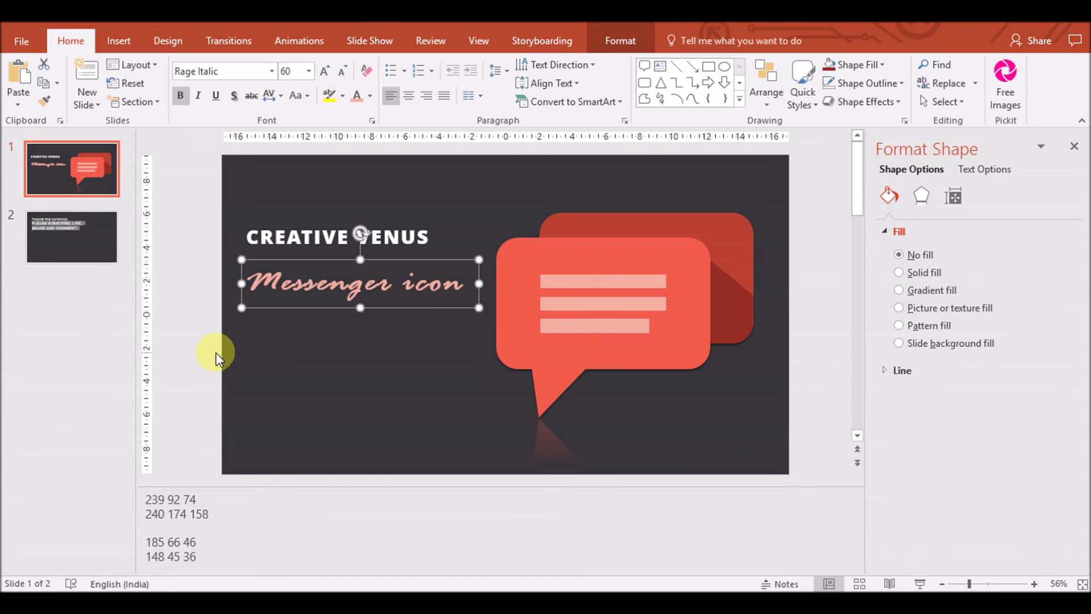
left_click(371, 96)
left_click(395, 250)
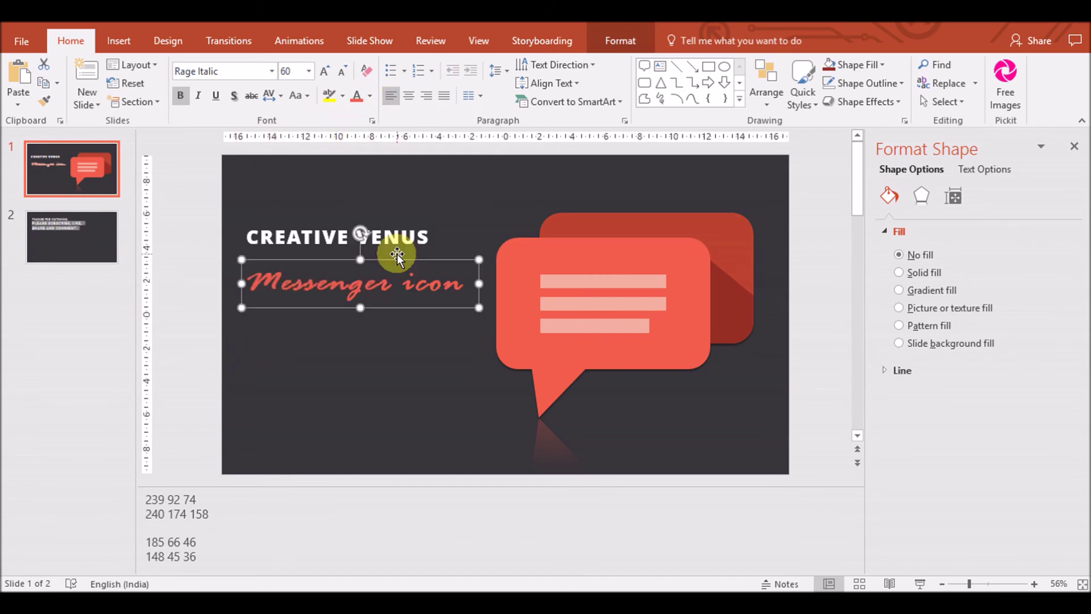